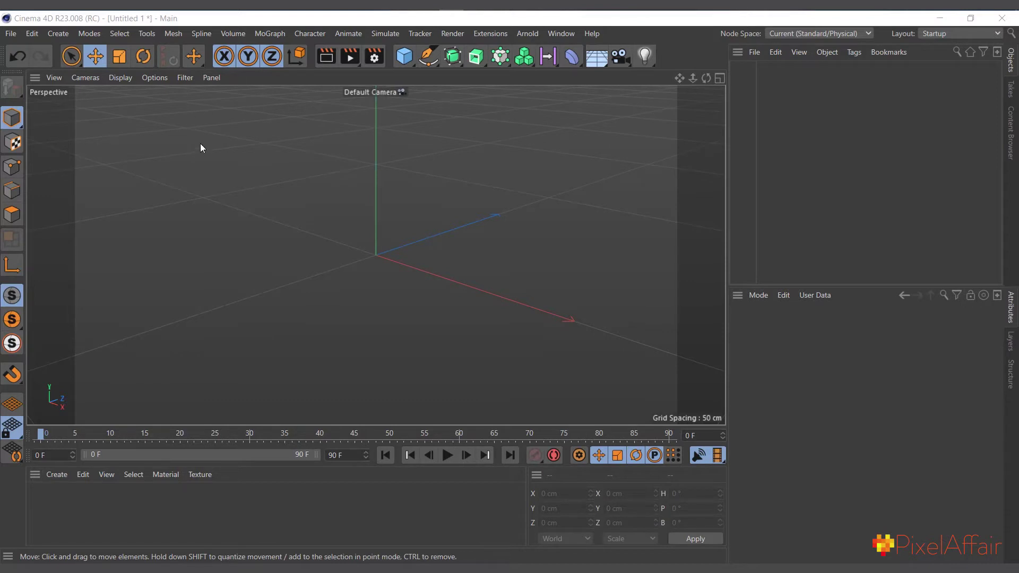
Add a Bend deformer (250 cm per axis, Strength 0°) from the deformer palette
left_click(59, 33)
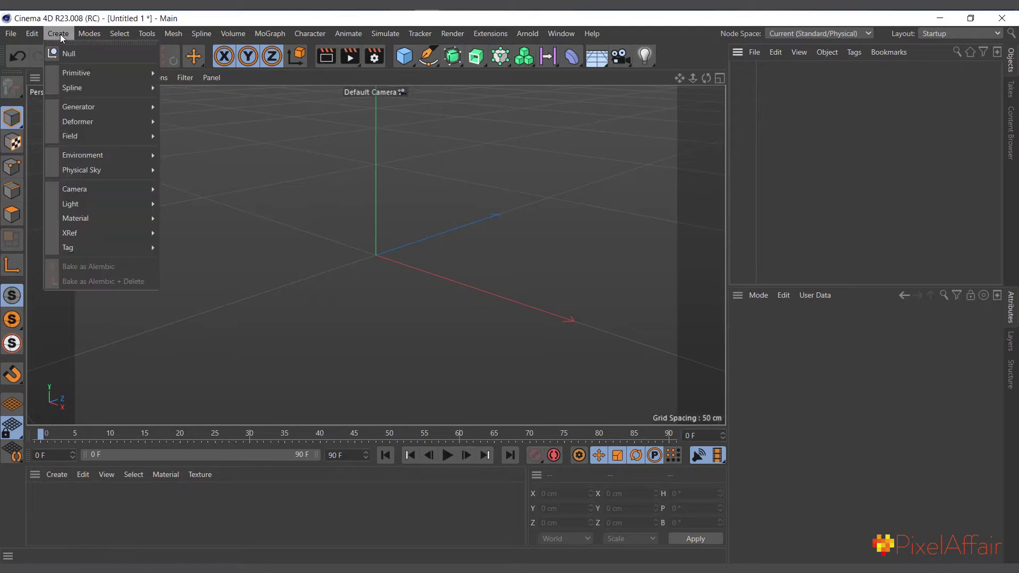
mouse_move(77, 122)
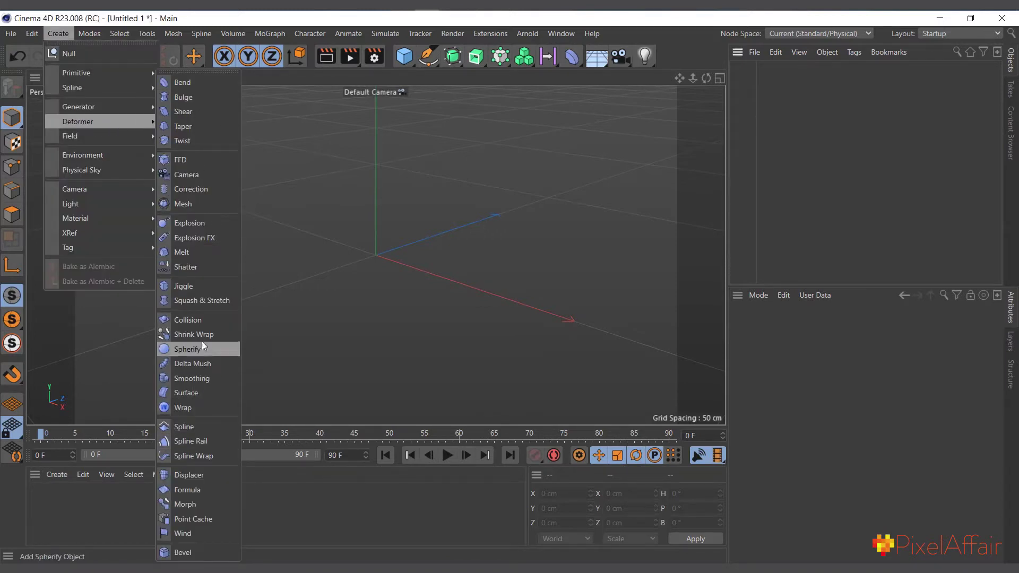
left_click(523, 222)
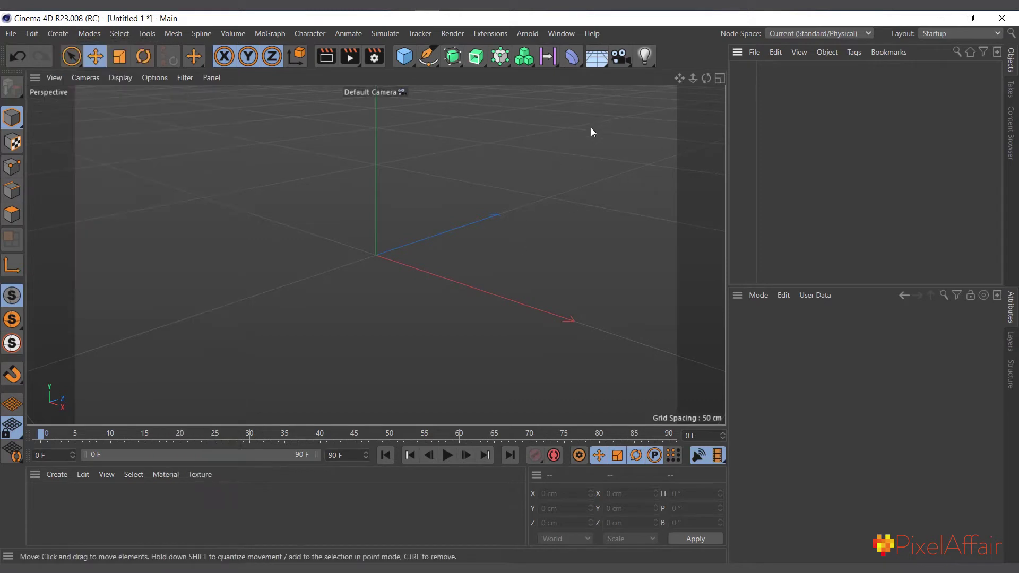
left_click(575, 58)
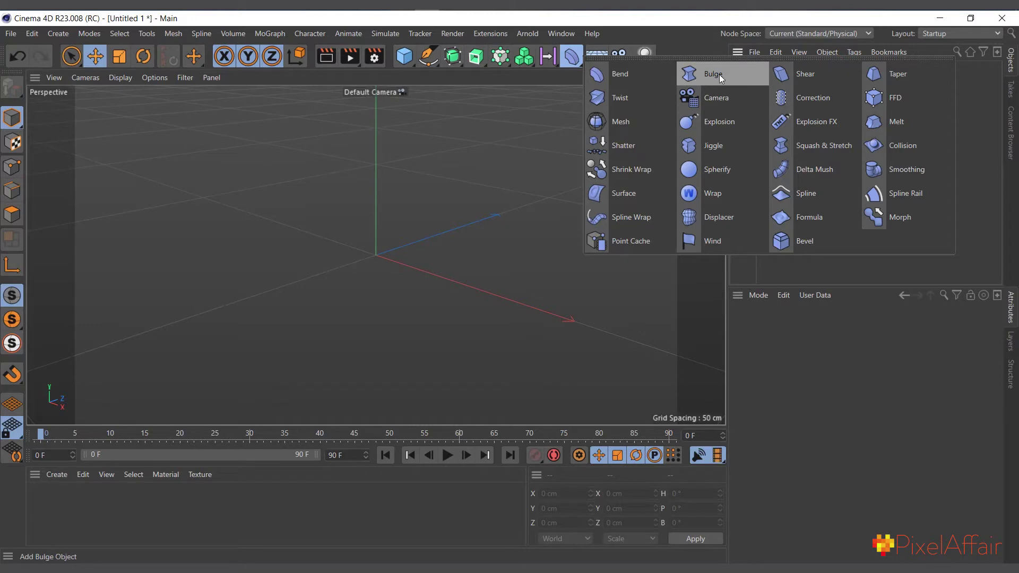
left_click(627, 79)
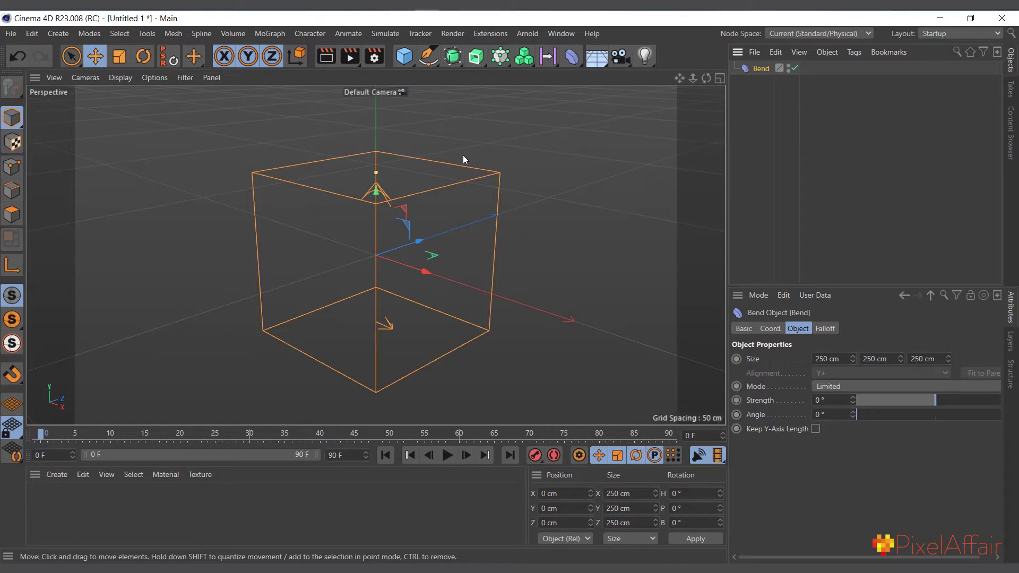
Add a Figure, nest the Bend deformer under it, and set Bend Strength to -5°
left_click(404, 56)
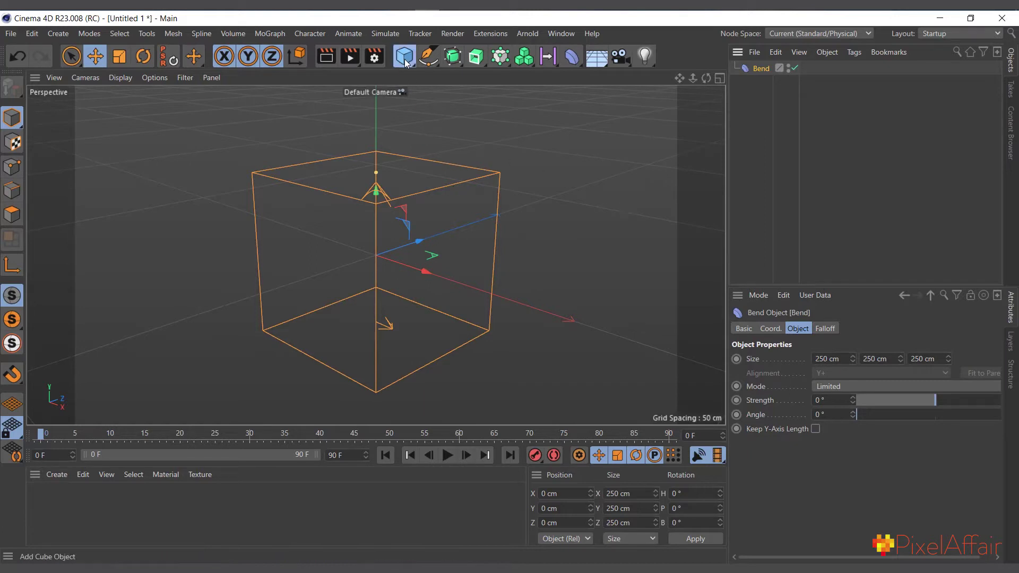
left_click(591, 148)
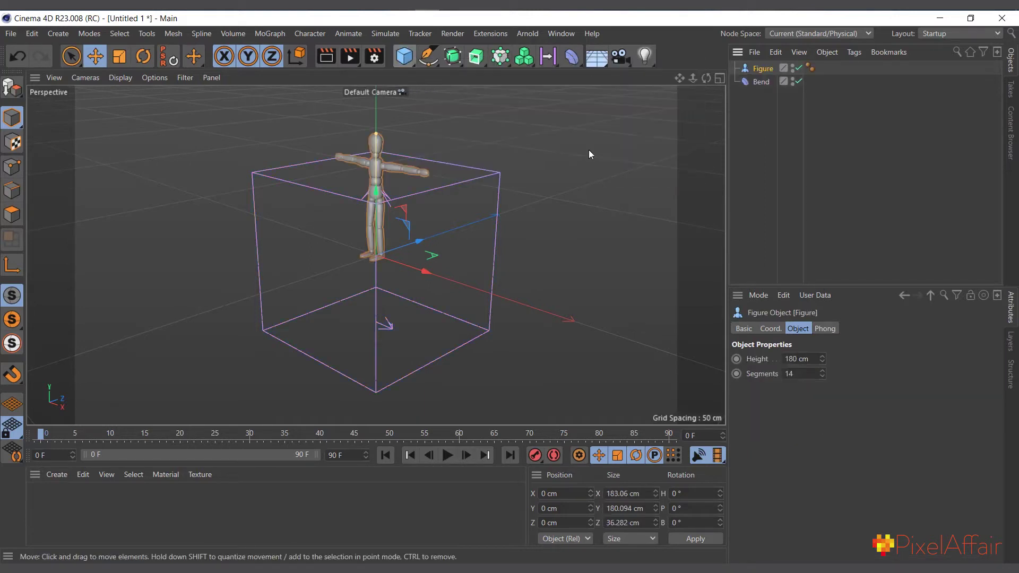
scroll(505, 202, "down", 3)
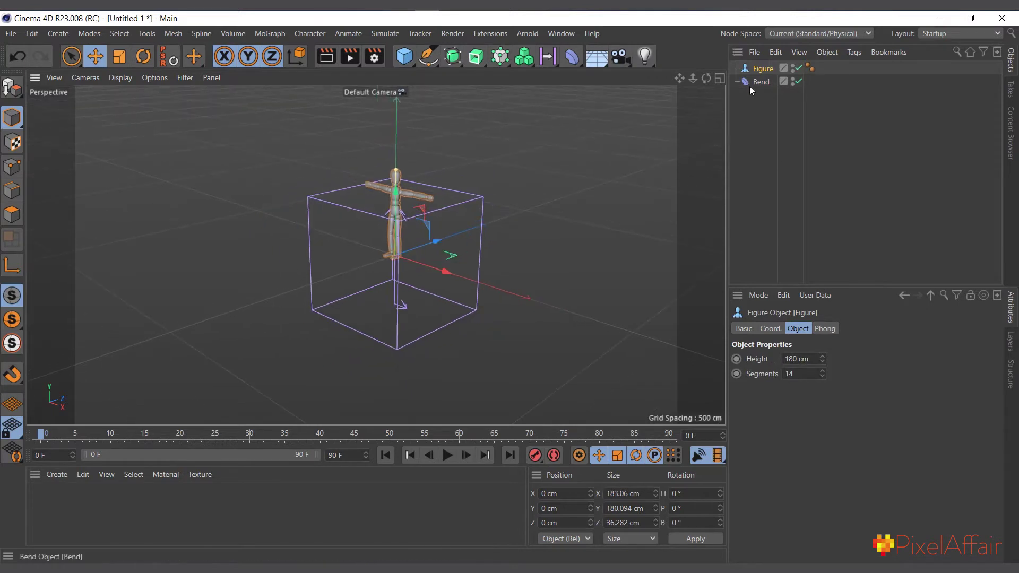
left_click_drag(760, 83, 772, 70)
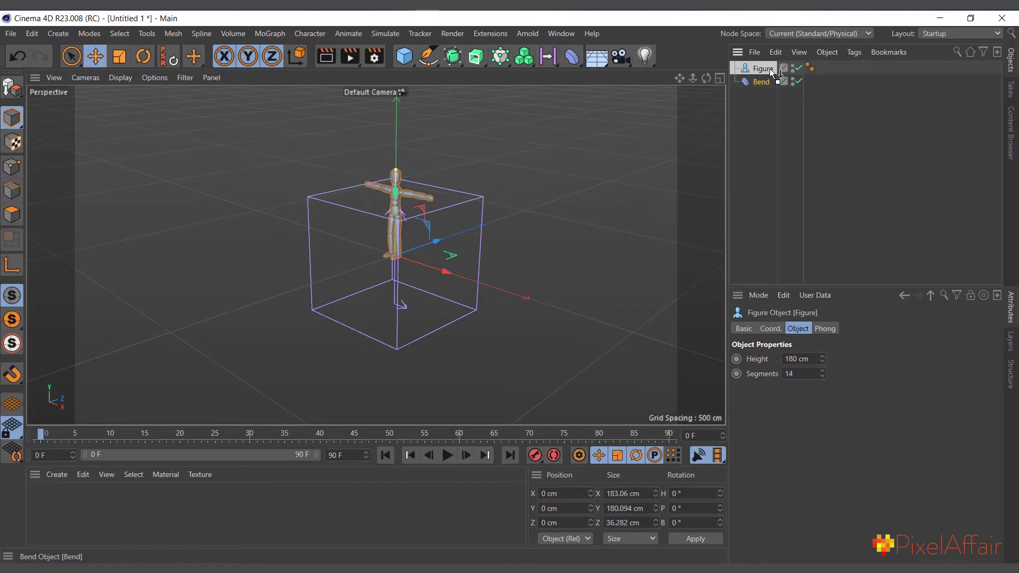
left_click_drag(769, 69, 770, 69)
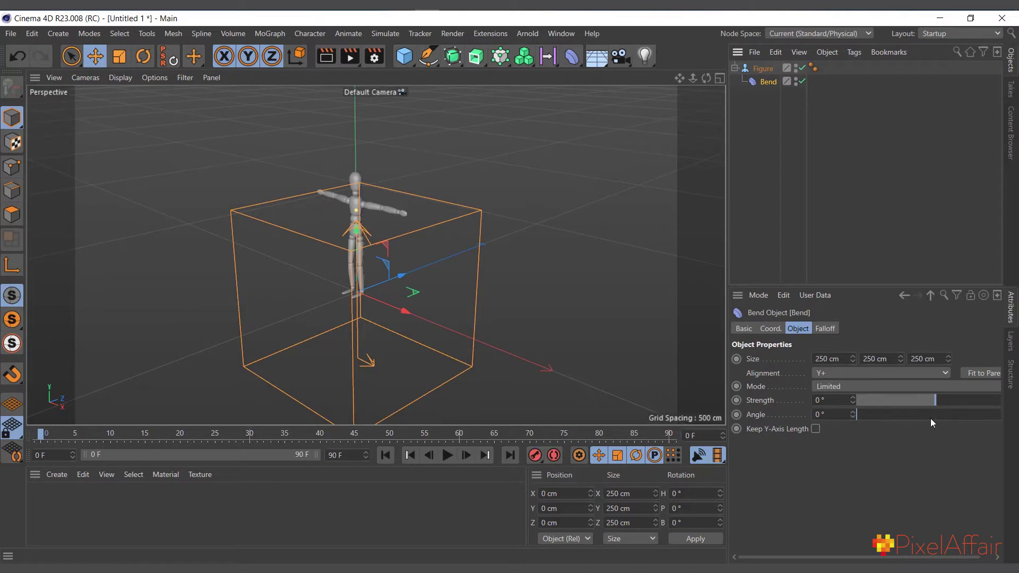
mouse_move(939, 399)
left_mouse_down()
mouse_move(954, 398)
mouse_move(906, 400)
mouse_move(940, 399)
mouse_move(912, 400)
mouse_move(935, 389)
left_mouse_up()
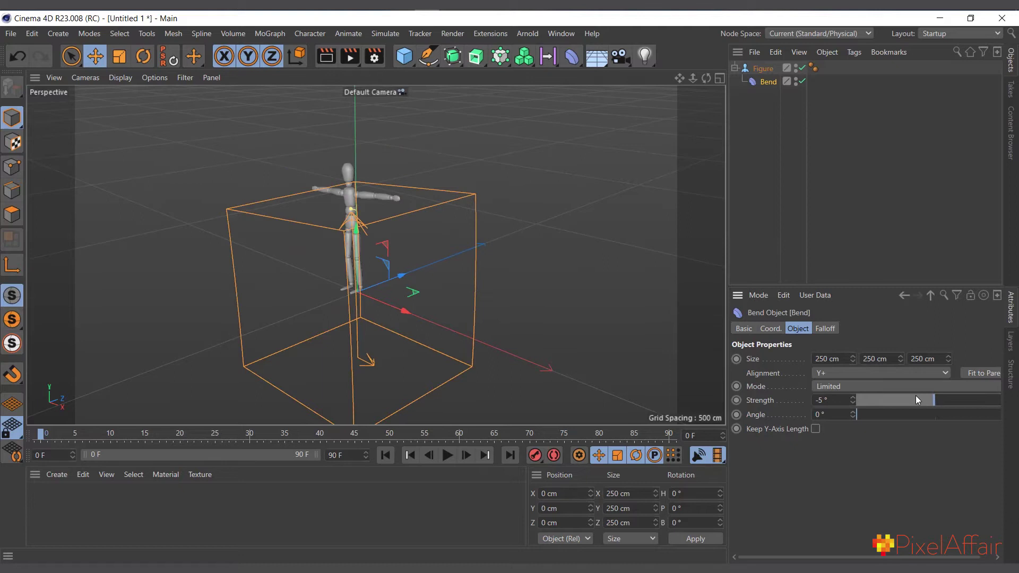
left_click(571, 57)
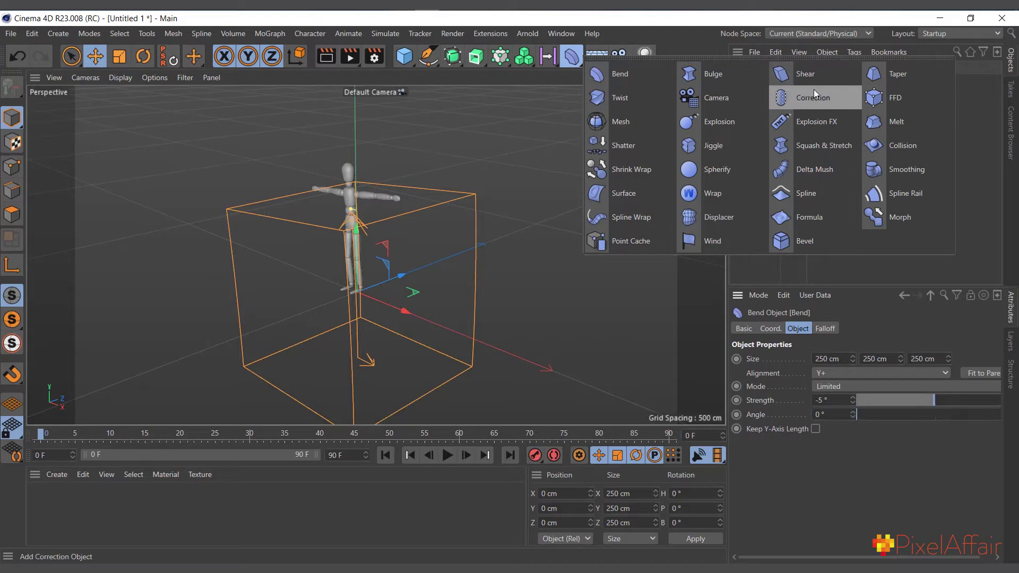
Add a Twist deformer under the Figure below Bend, disable Bend, and adjust the Twist Angle
left_click(622, 103)
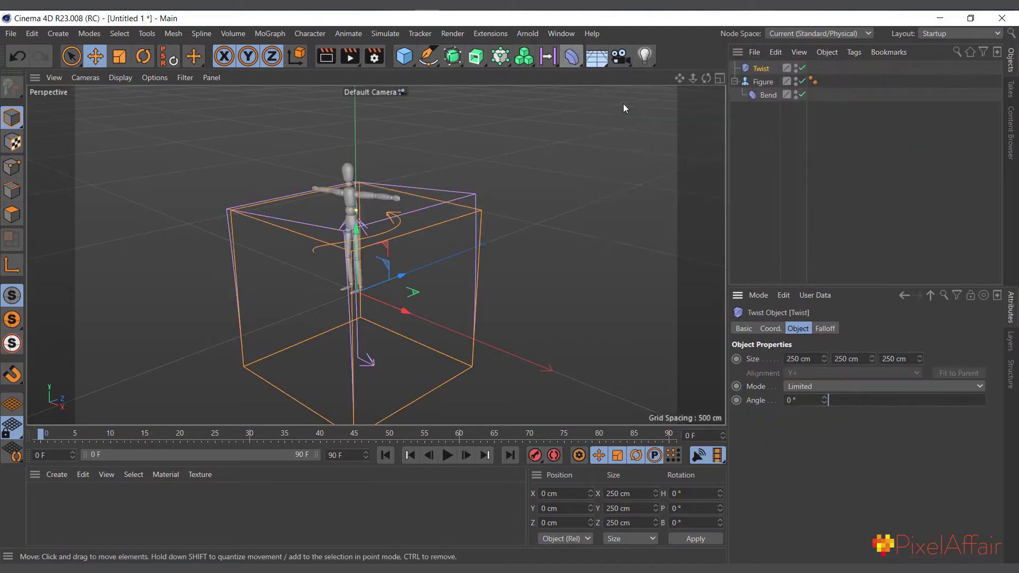
left_click_drag(762, 69, 772, 97)
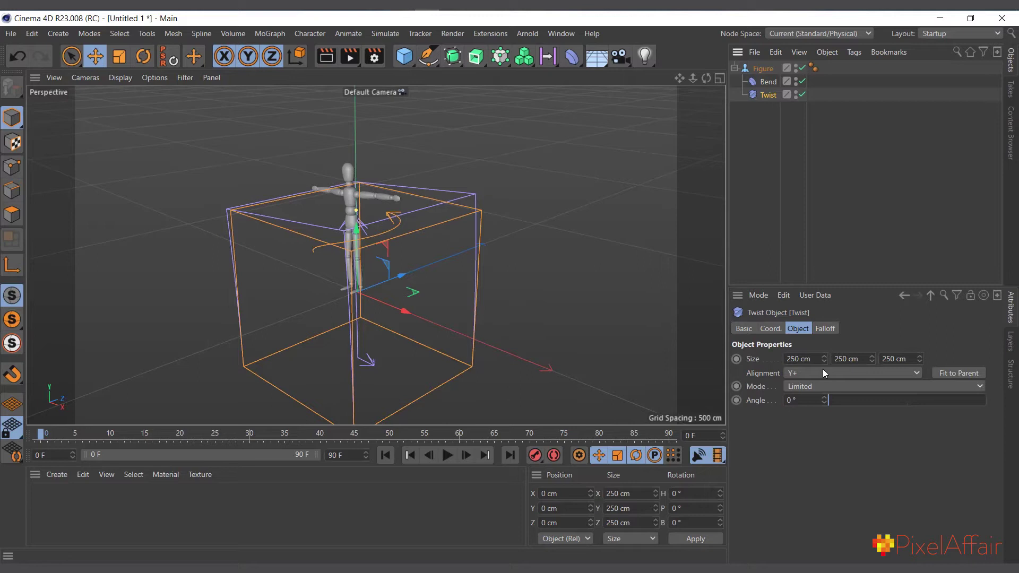
left_click(802, 82)
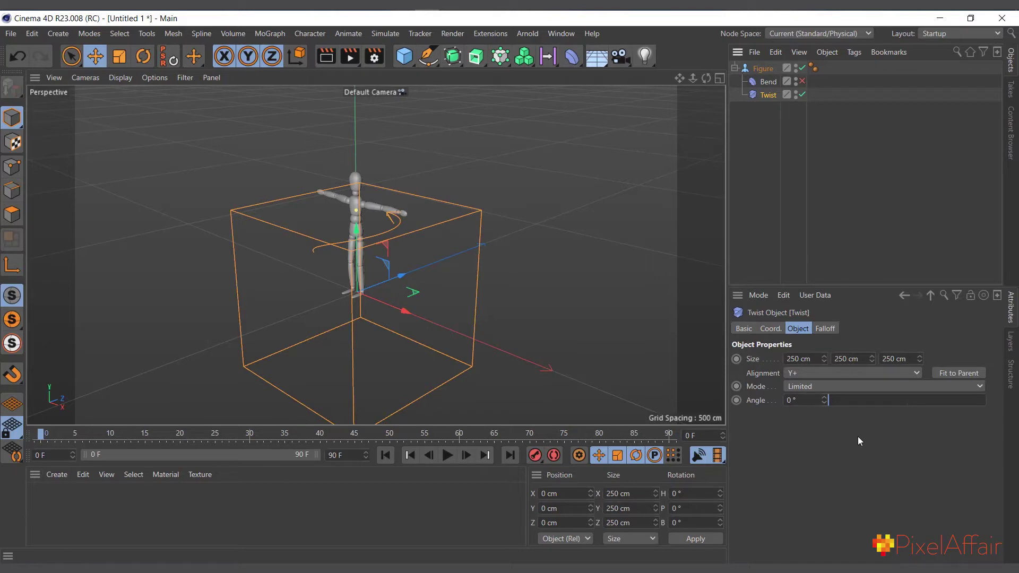
left_click_drag(834, 406, 782, 399)
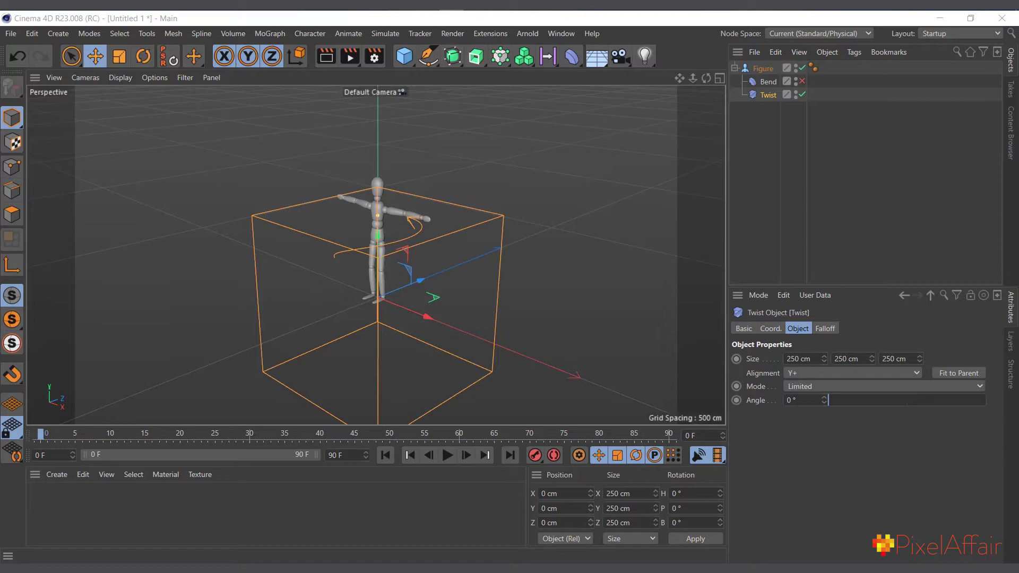
Add a Cube with 8 segments on the X, Y and Z axes
left_click(406, 59)
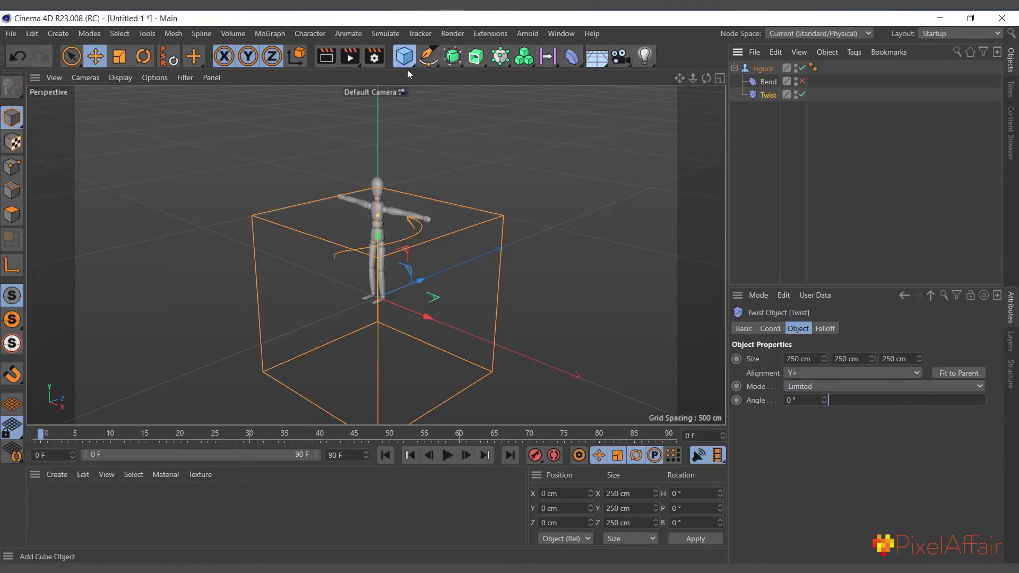
left_click(518, 78)
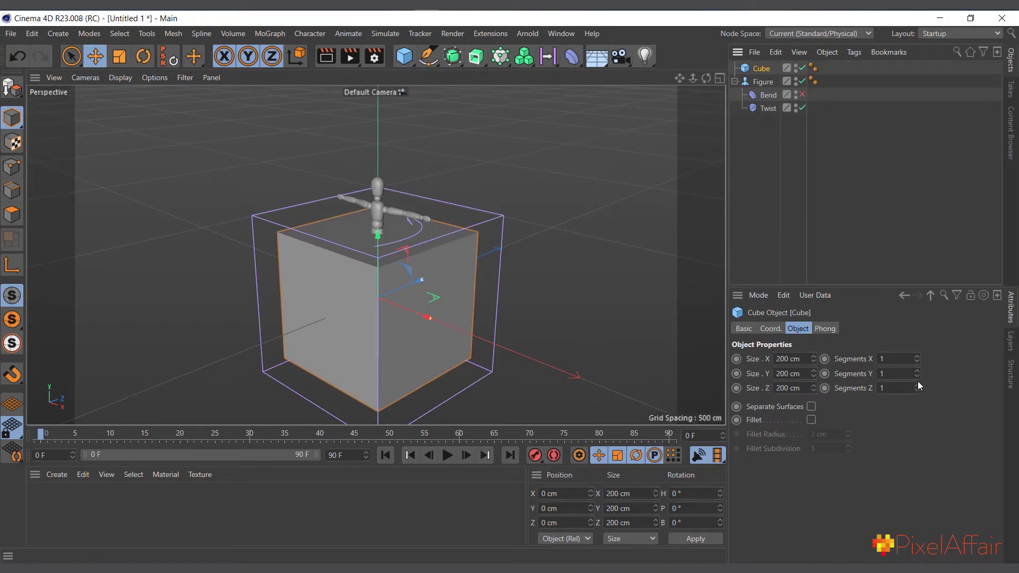
left_click_drag(917, 374, 926, 367)
scroll(395, 307, "up", 5)
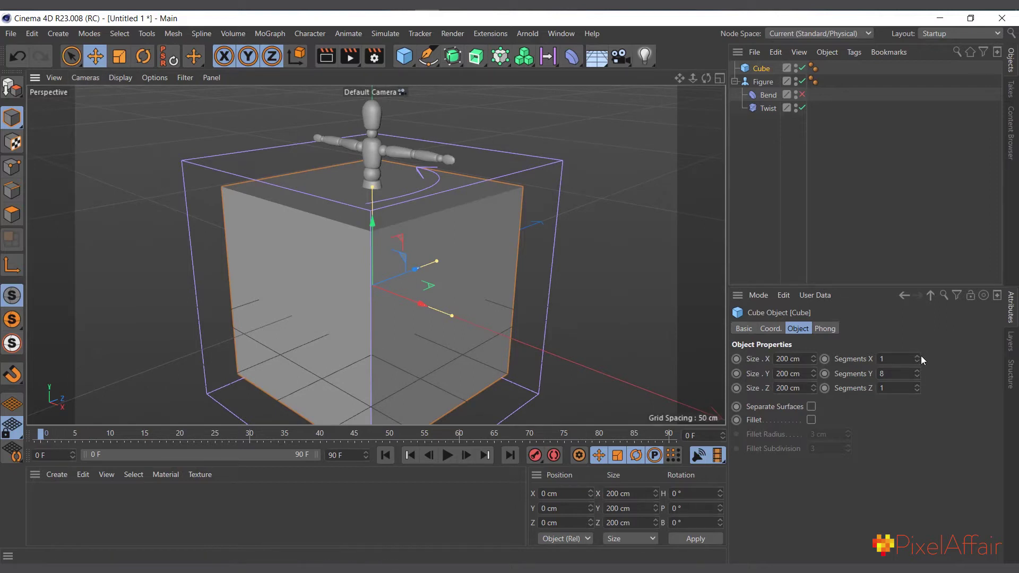
left_click(897, 364)
type("8")
key("Return")
Move Bend and Twist under the Cube and delete the Figure
left_click_drag(764, 147, 761, 69)
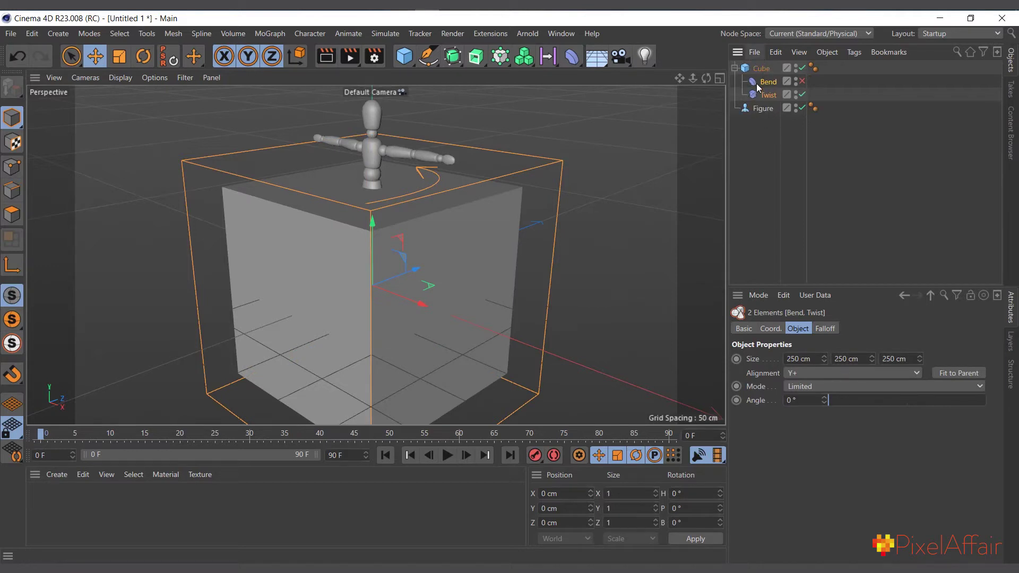
left_click(763, 109)
key("Delete")
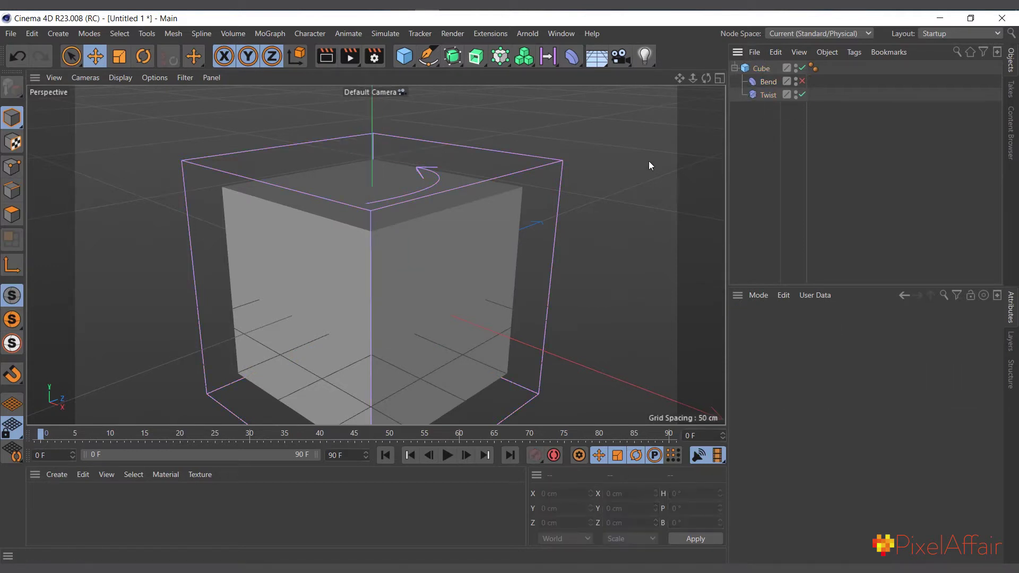
Re-enable Bend, set its Strength to 65°, and turn off Keep Y-Axis Length
left_click(758, 68)
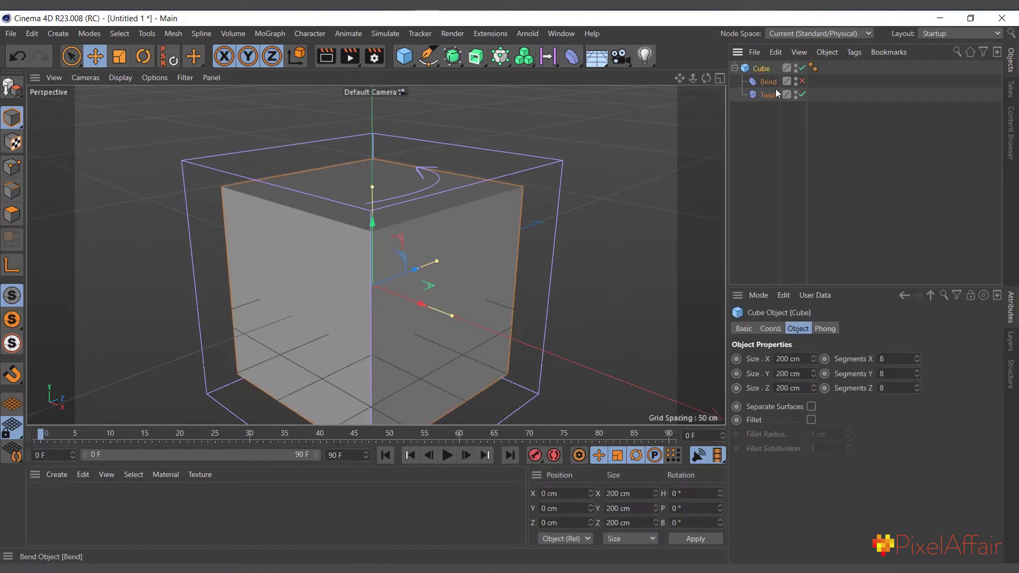
left_click(801, 81)
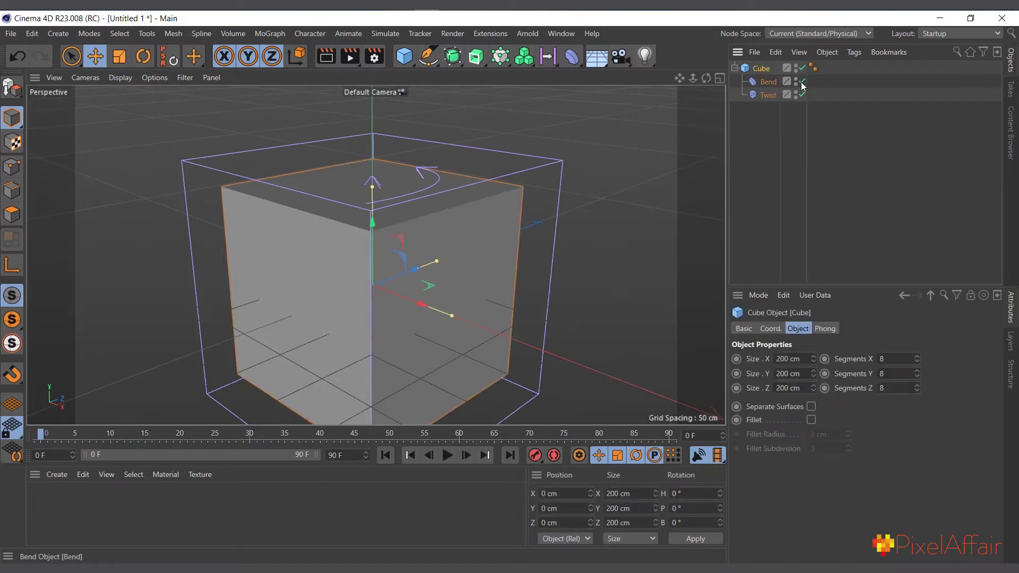
left_click(773, 84)
left_click_drag(943, 399, 950, 397)
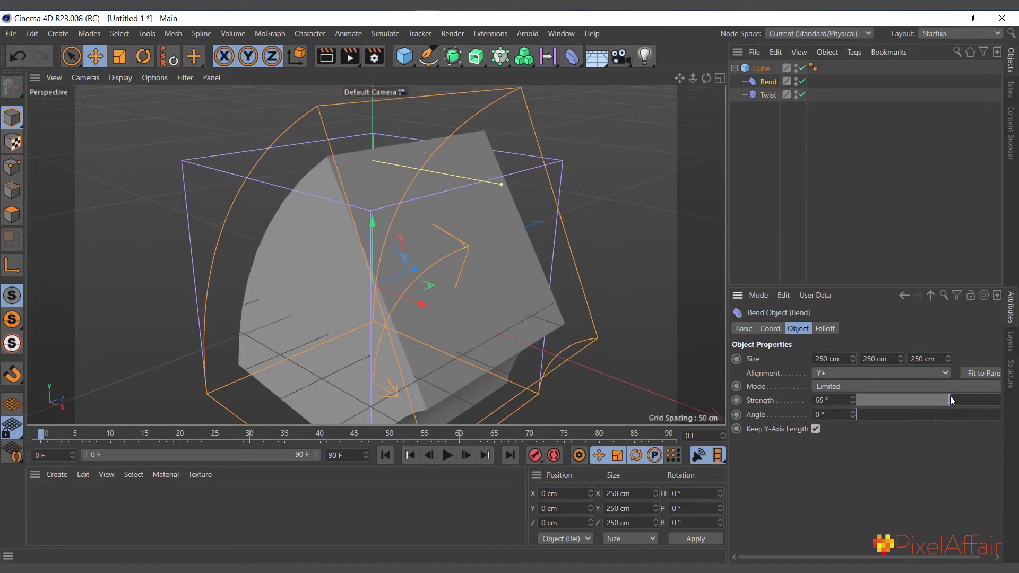
left_click(815, 429)
Raise the Twist deformer's Angle to 178°
scroll(351, 294, "down", 2)
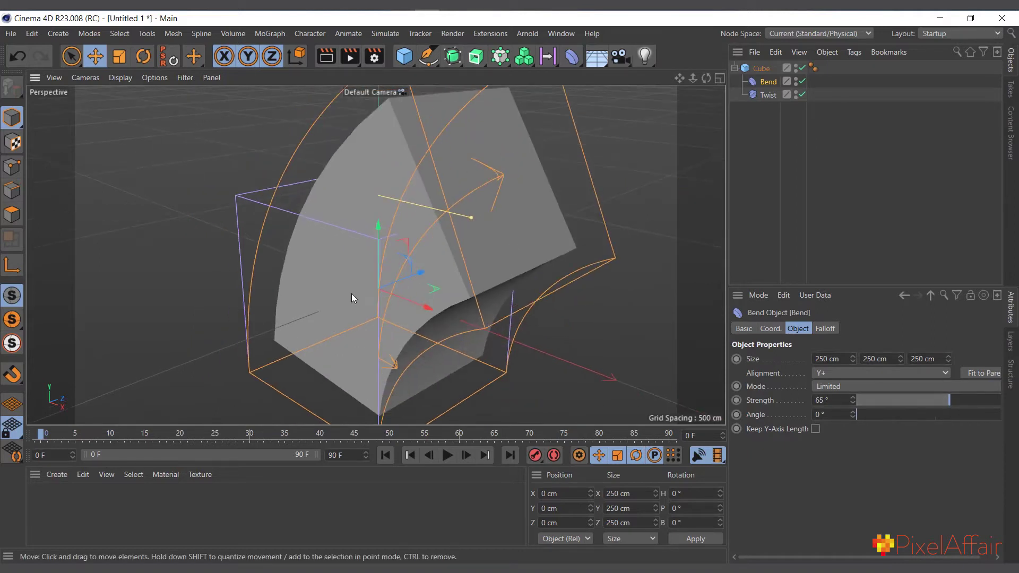
scroll(351, 294, "down", 2)
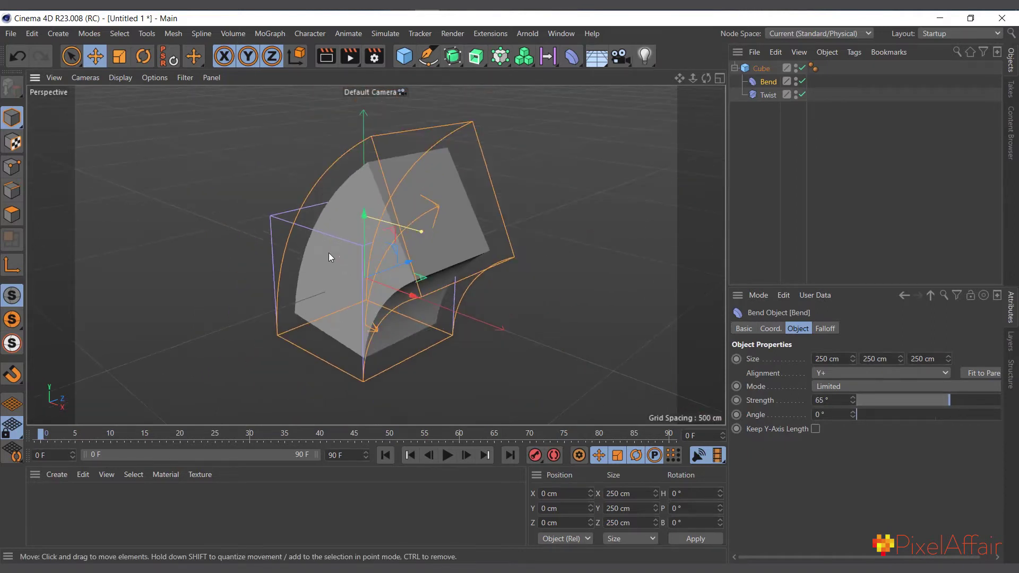
left_click(765, 95)
left_click_drag(841, 399, 906, 396)
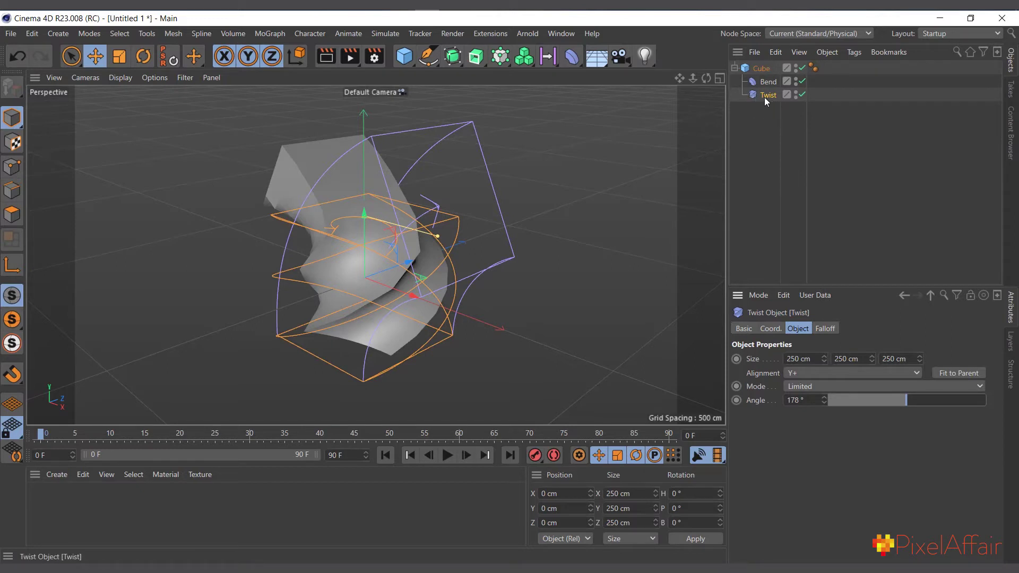
Move Twist above Bend under the Cube and raise the Twist Angle to 332°
left_click_drag(764, 95, 764, 77)
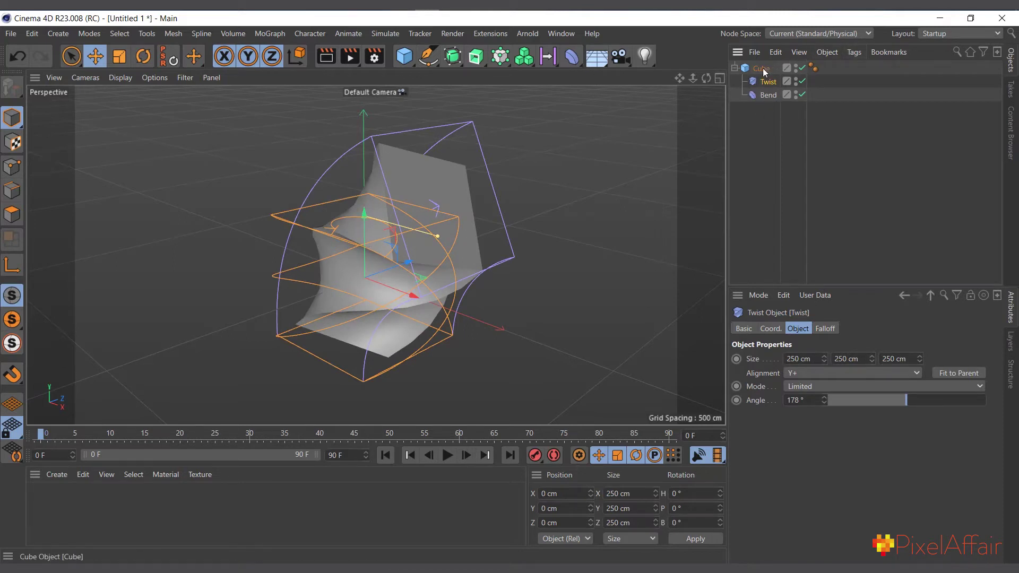
left_click(763, 96)
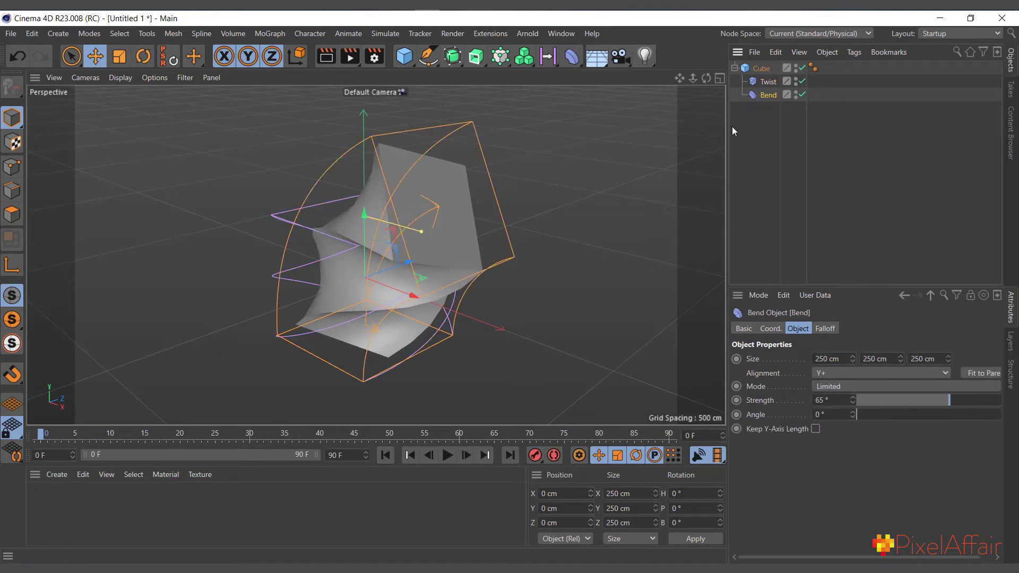
left_click(766, 82)
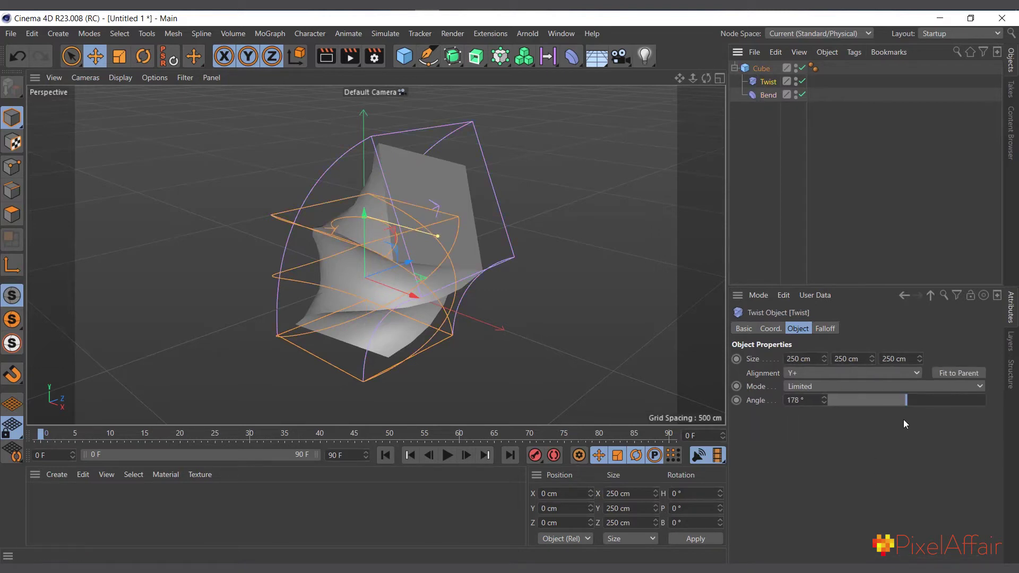
left_click_drag(910, 402, 973, 400)
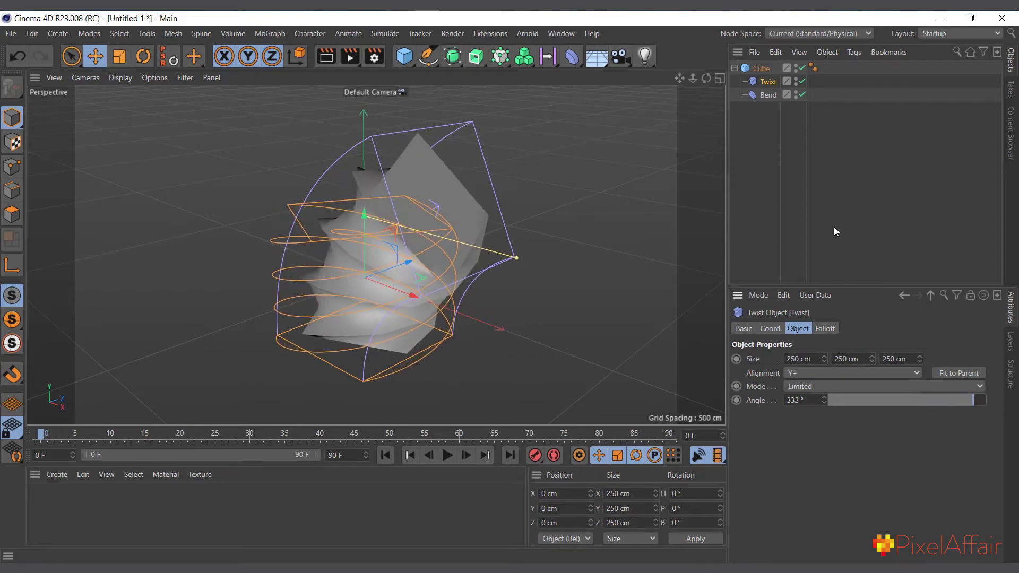
Reduce the Bend Strength to -2°
left_click(762, 94)
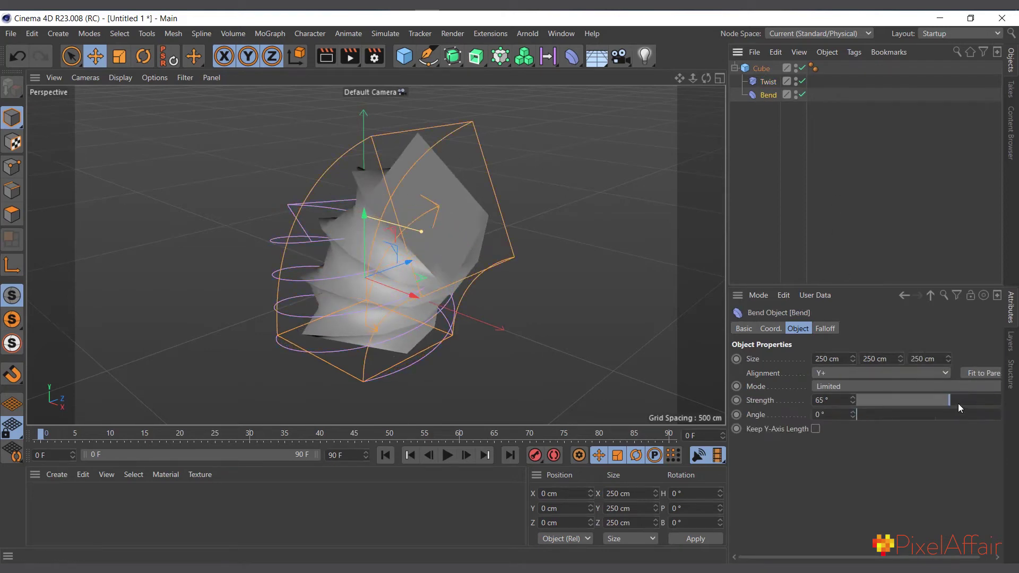
left_click_drag(957, 403, 903, 399)
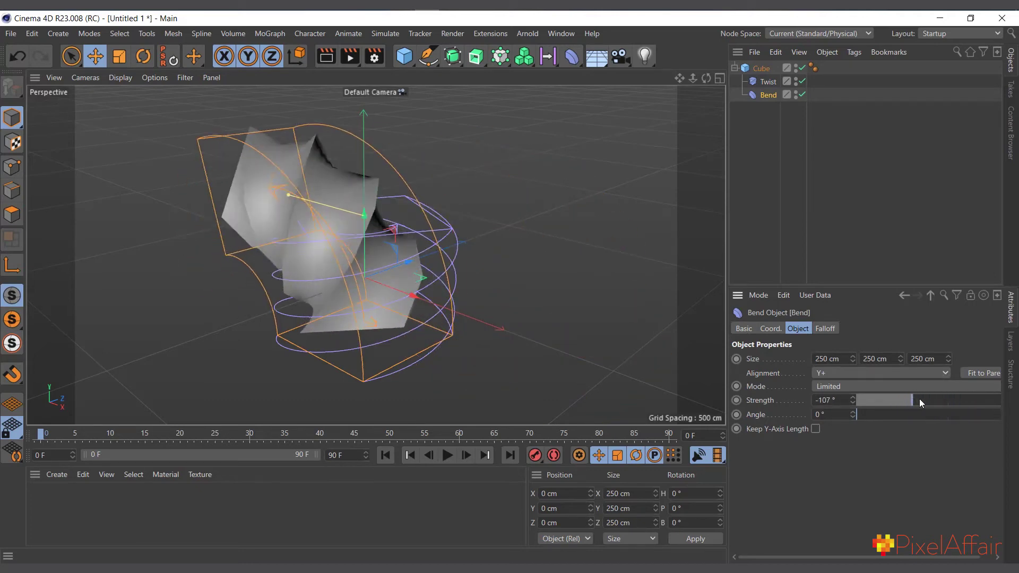
mouse_move(921, 403)
left_mouse_down()
mouse_move(931, 399)
mouse_move(900, 402)
mouse_move(935, 399)
left_mouse_up()
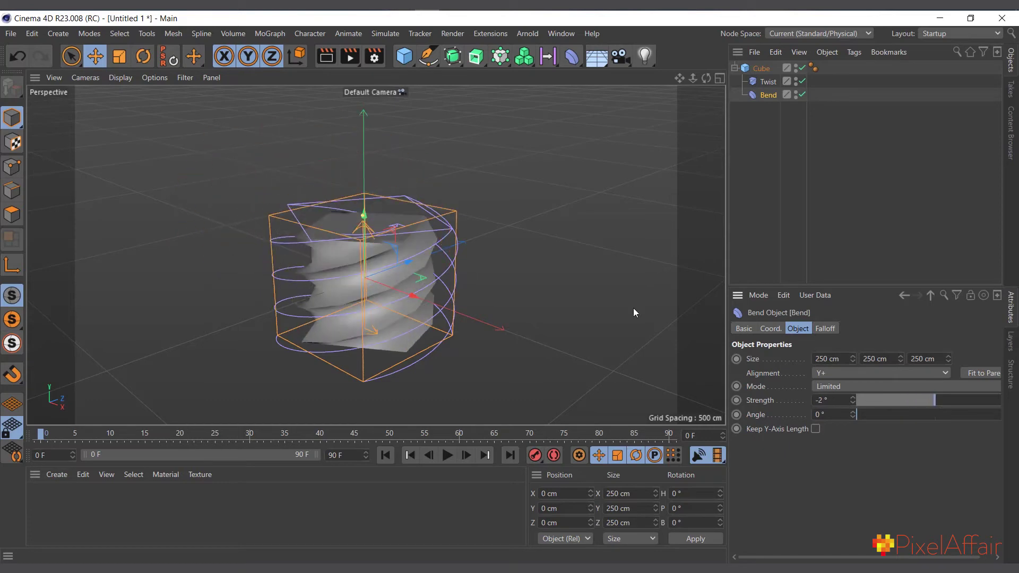
Add a Taper deformer as the Cube's first child with Strength 89%
left_click(570, 50)
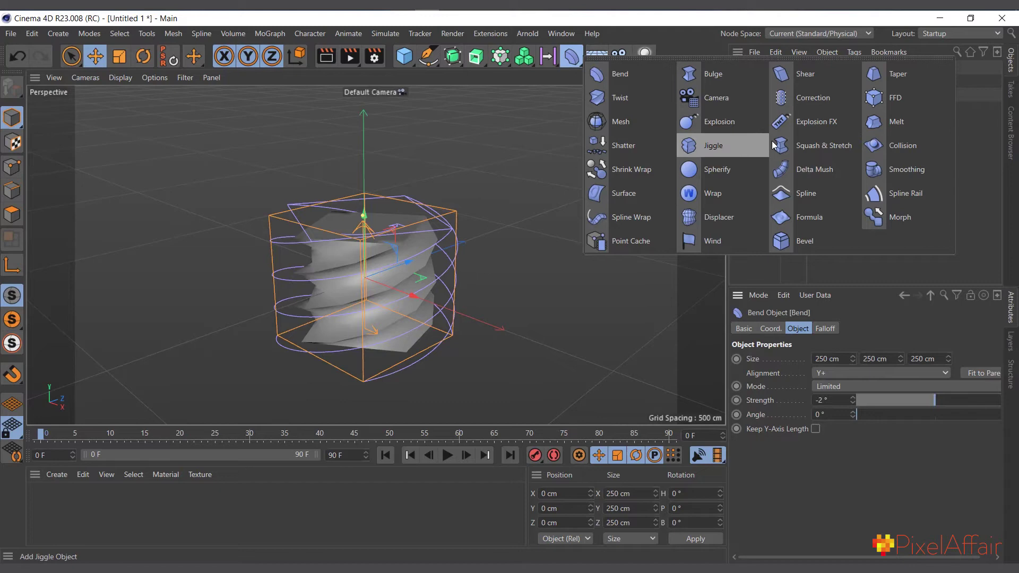
left_click(886, 75)
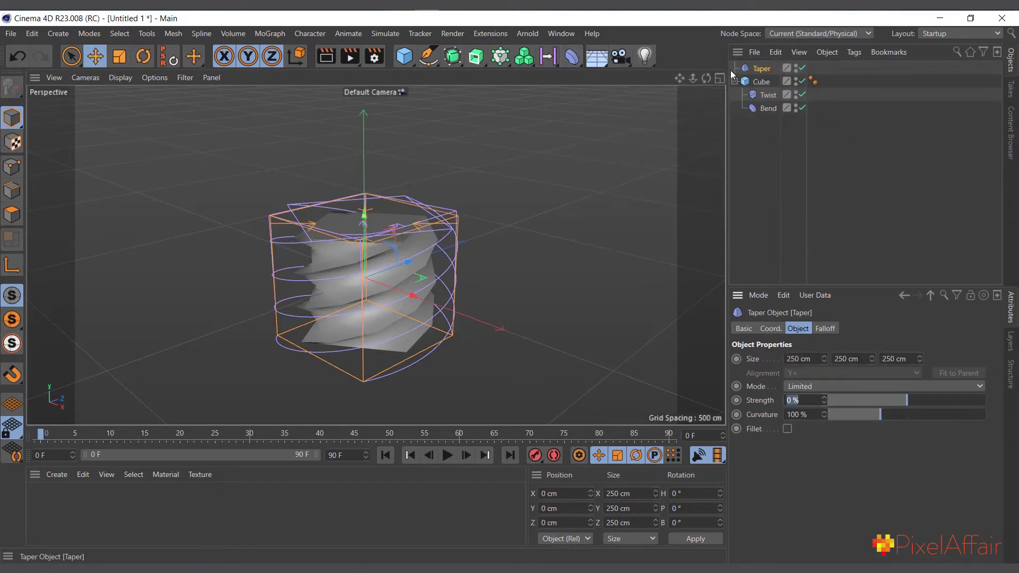
left_click_drag(764, 69, 768, 95)
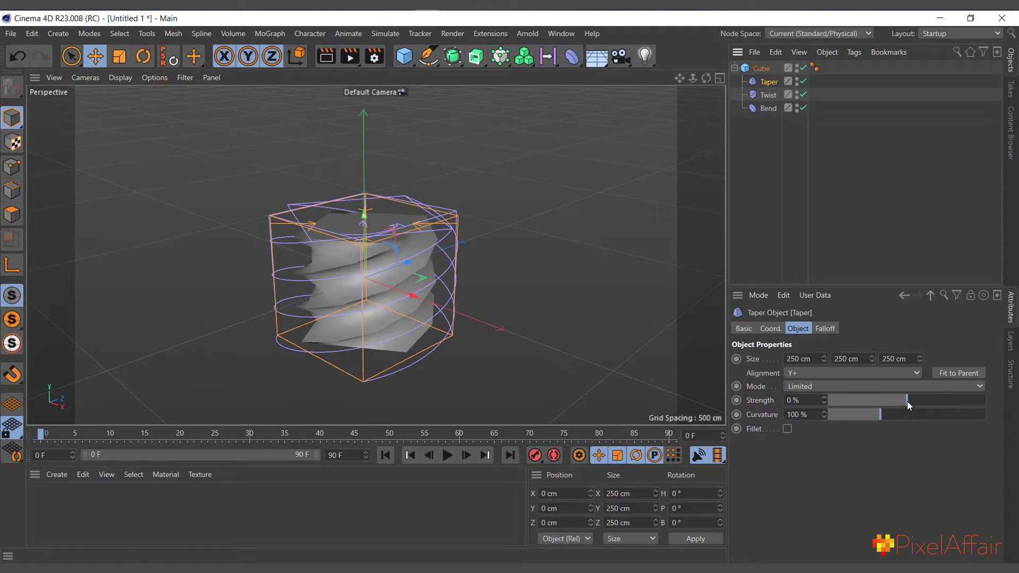
left_click_drag(906, 401, 978, 399)
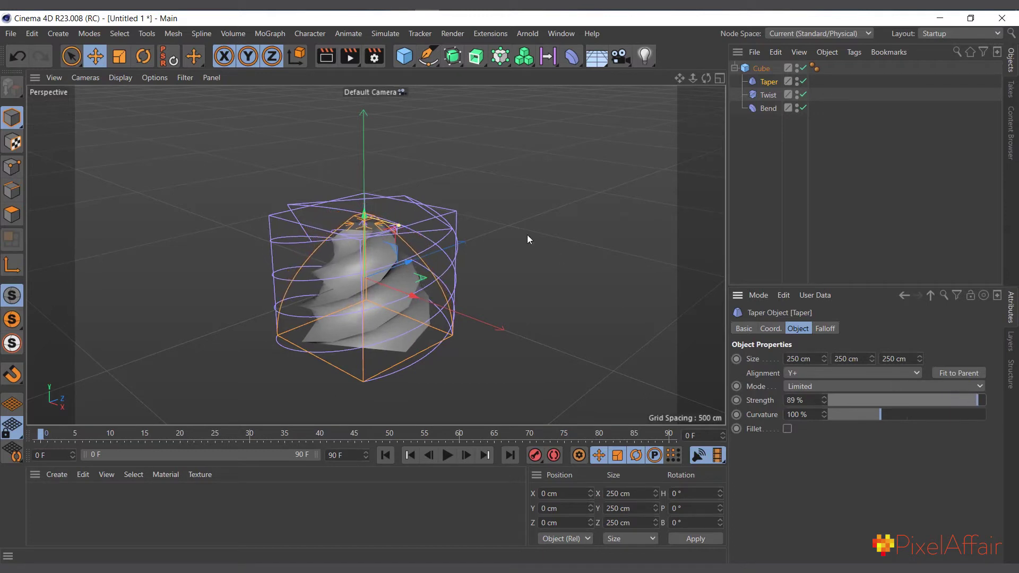
Toggle the Twist and Bend deformers off and back on to compare their effect
scroll(364, 229, "up", 2)
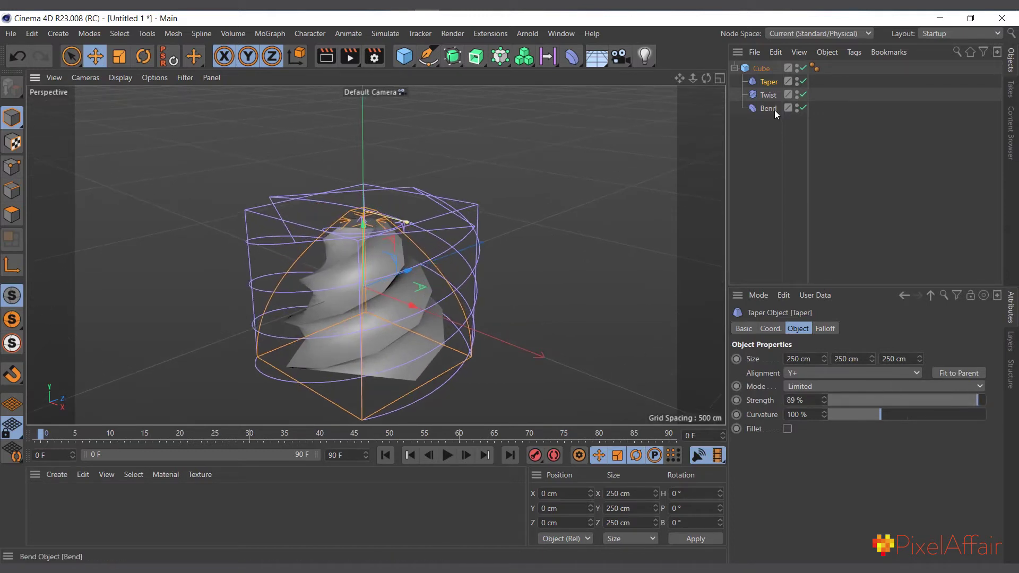
left_click(768, 94)
left_click(803, 94)
left_click(804, 107)
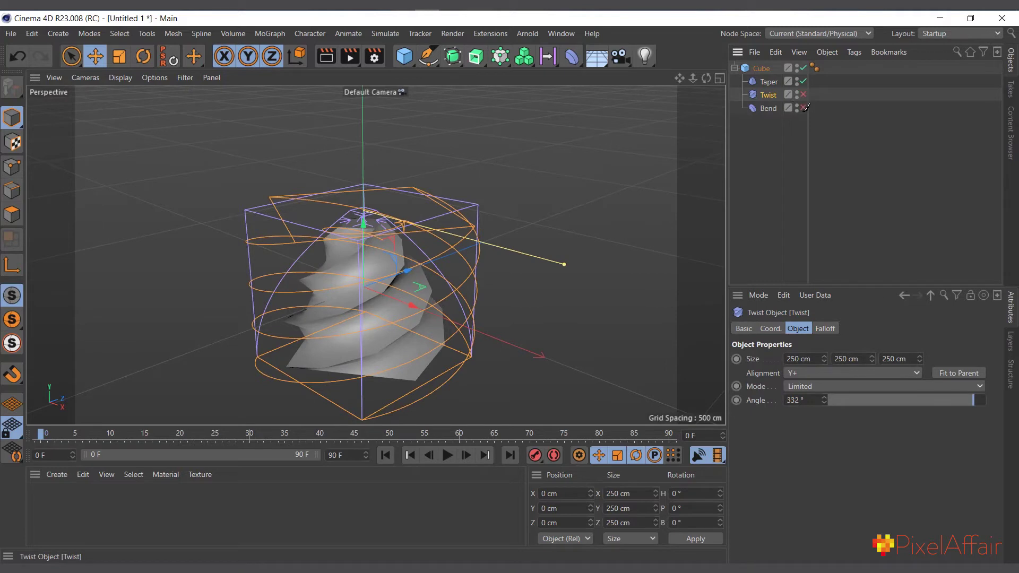
scroll(332, 292, "up", 4)
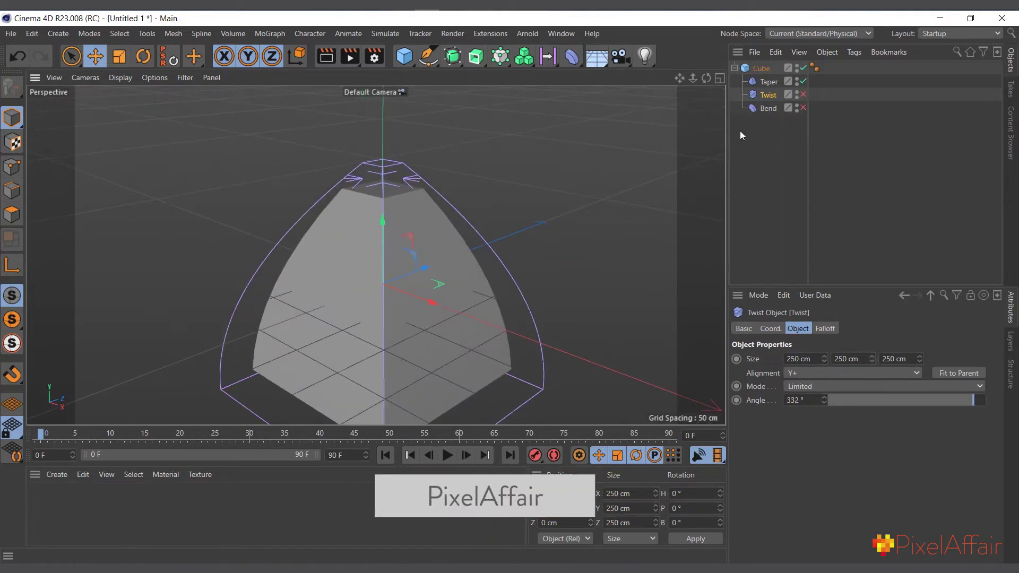
left_click(803, 95)
scroll(234, 192, "down", 2)
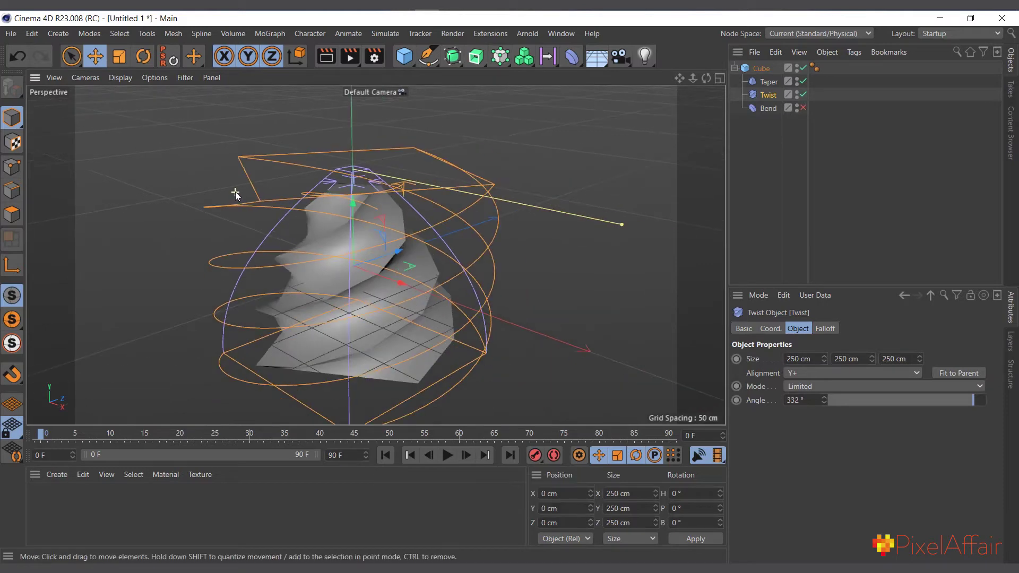
left_click(802, 108)
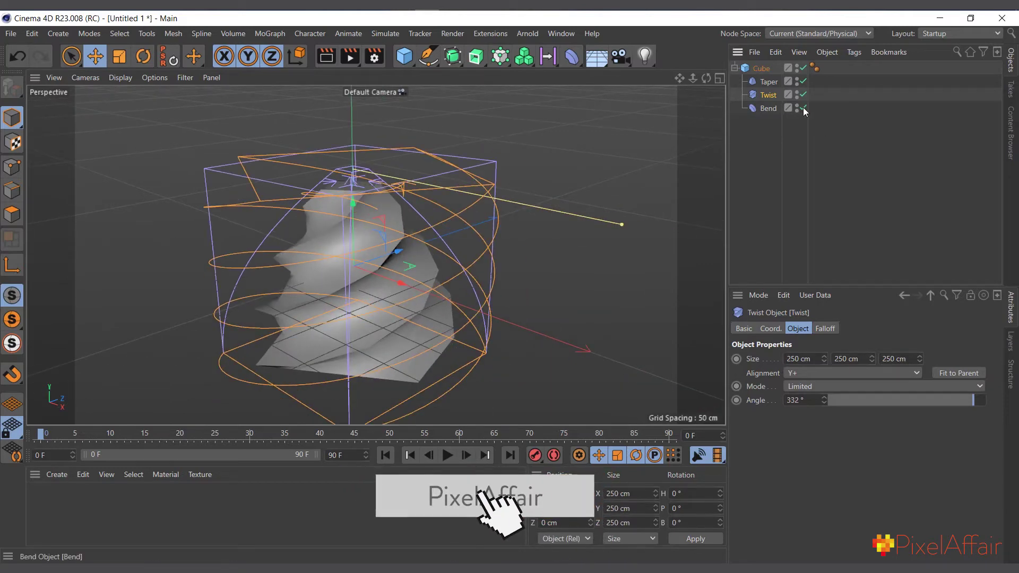
Set Bend Strength to 135° and Taper Strength to 125%
left_click(769, 109)
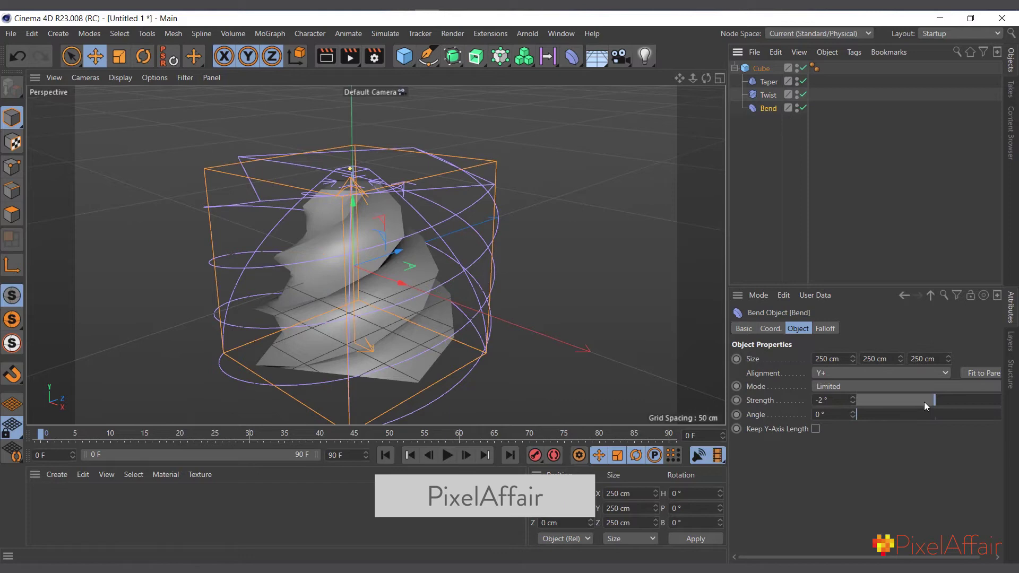
left_click_drag(924, 402, 1014, 409)
left_click(769, 82)
left_click_drag(824, 402, 824, 389)
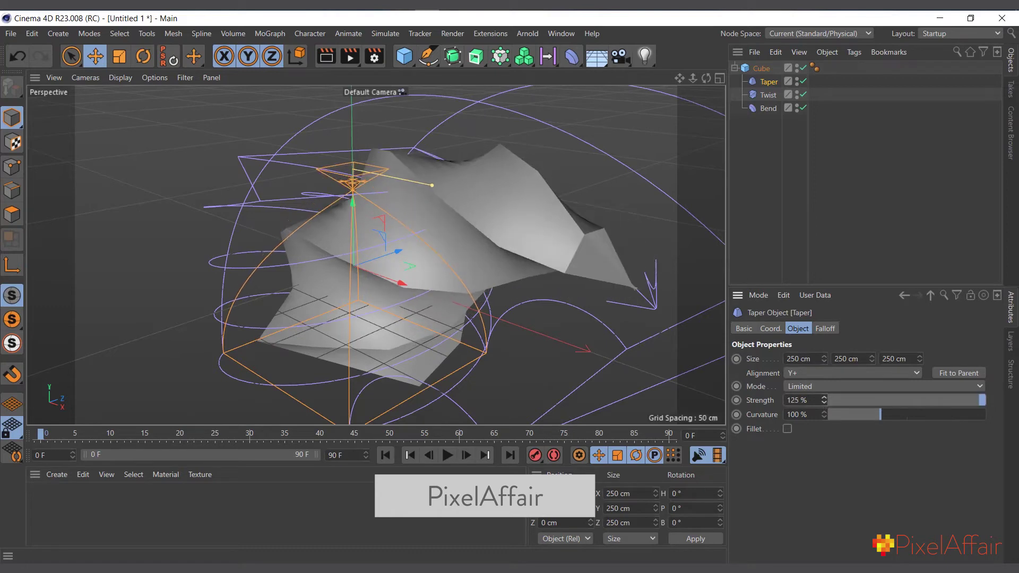
scroll(410, 192, "down", 3)
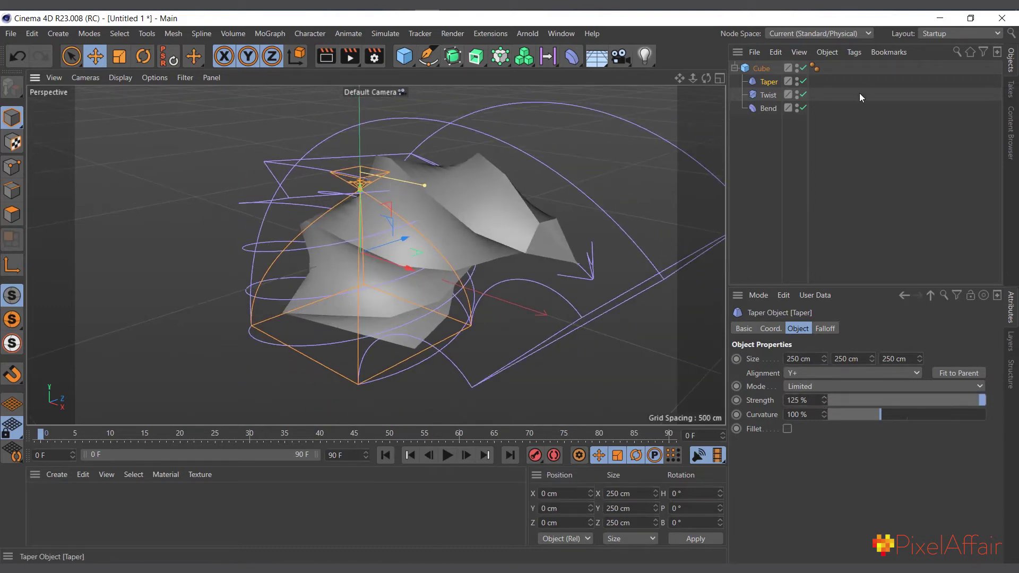
Select the BENDY group, then each letter B, E, N, D and Y in turn, twice
left_click(753, 69)
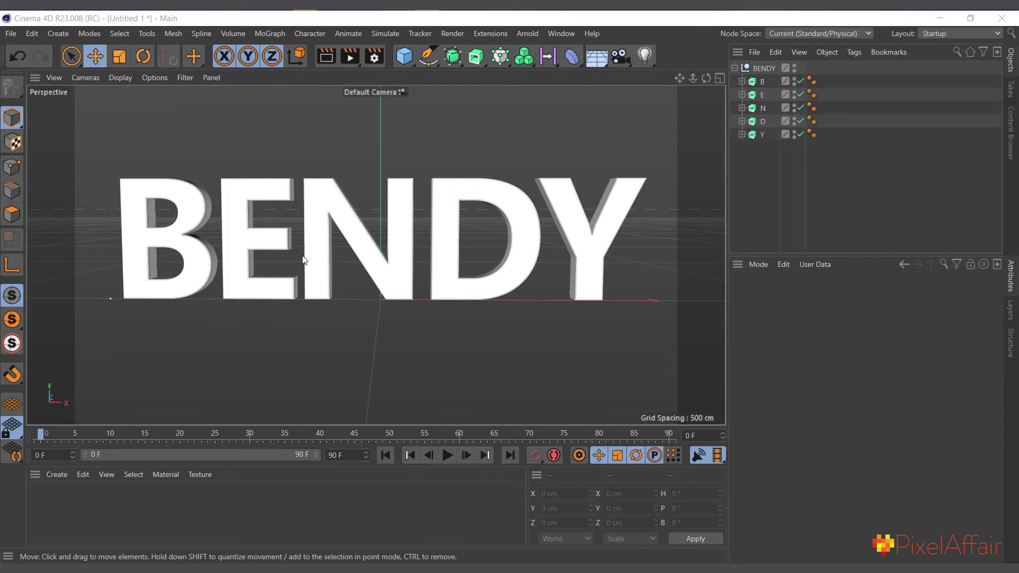
left_click(770, 67)
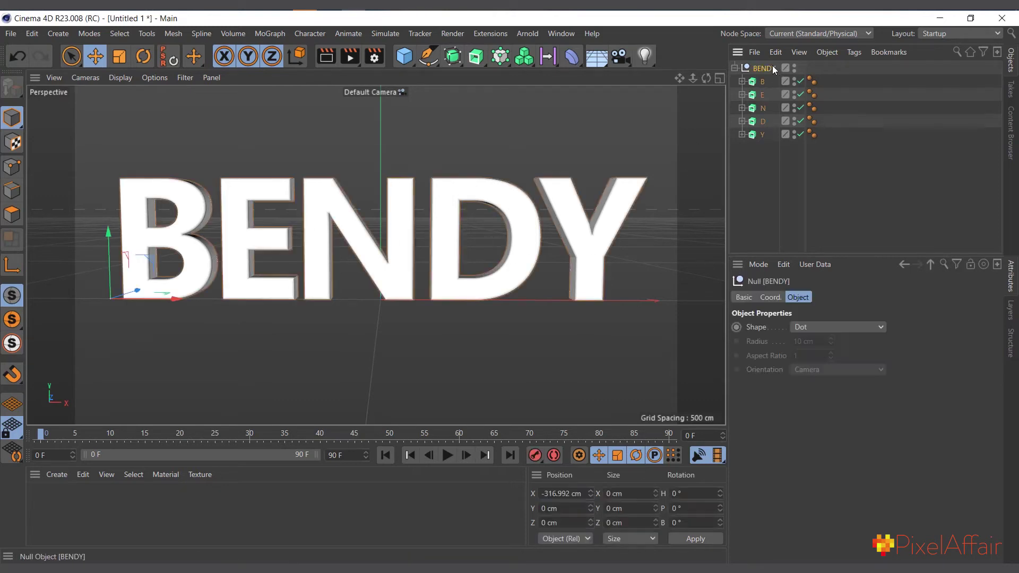
left_click(760, 81)
left_click(761, 94)
left_click(759, 108)
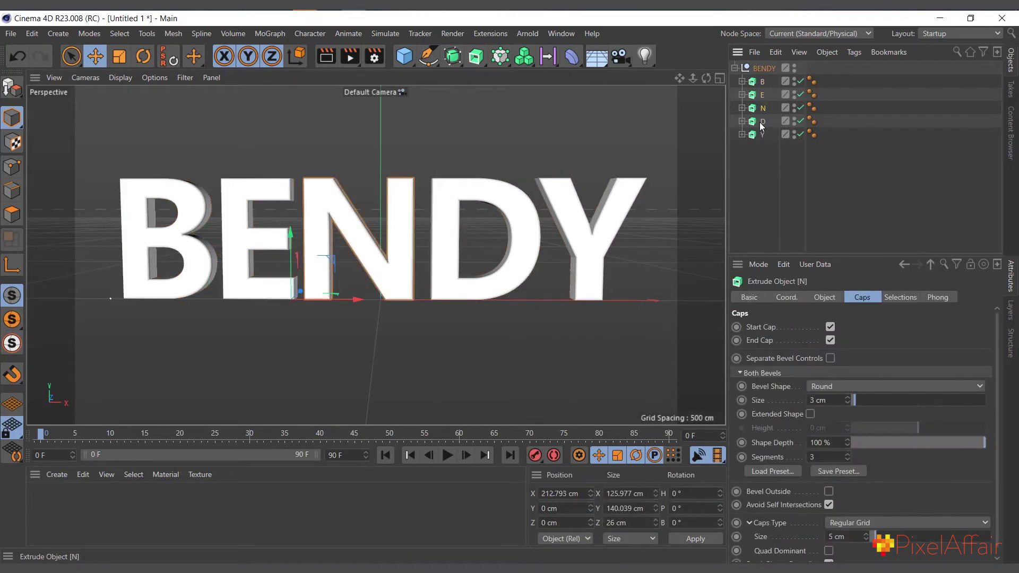
left_click(760, 121)
left_click(760, 136)
left_click(760, 82)
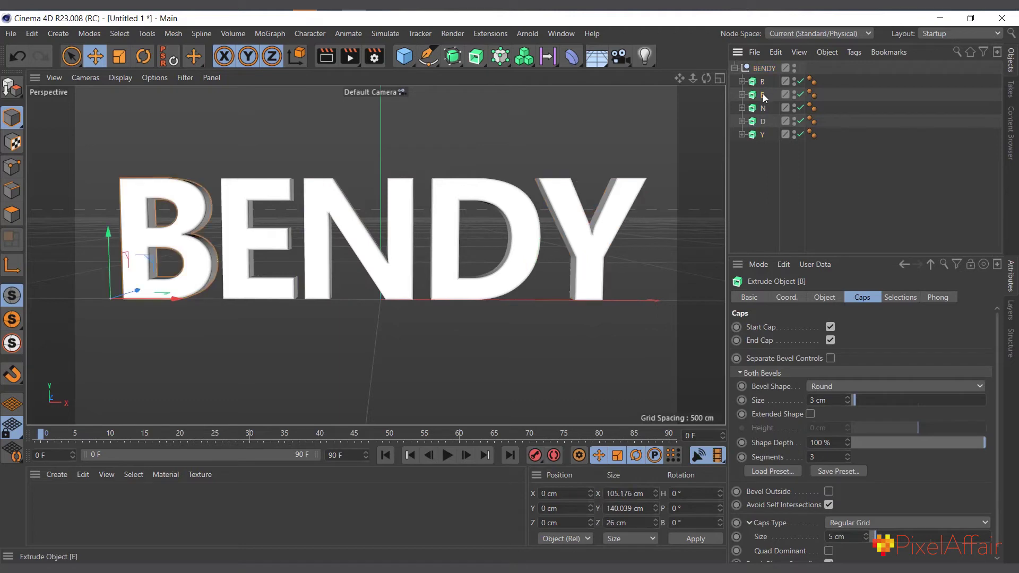
left_click(761, 94)
left_click(763, 108)
left_click(760, 121)
left_click(759, 136)
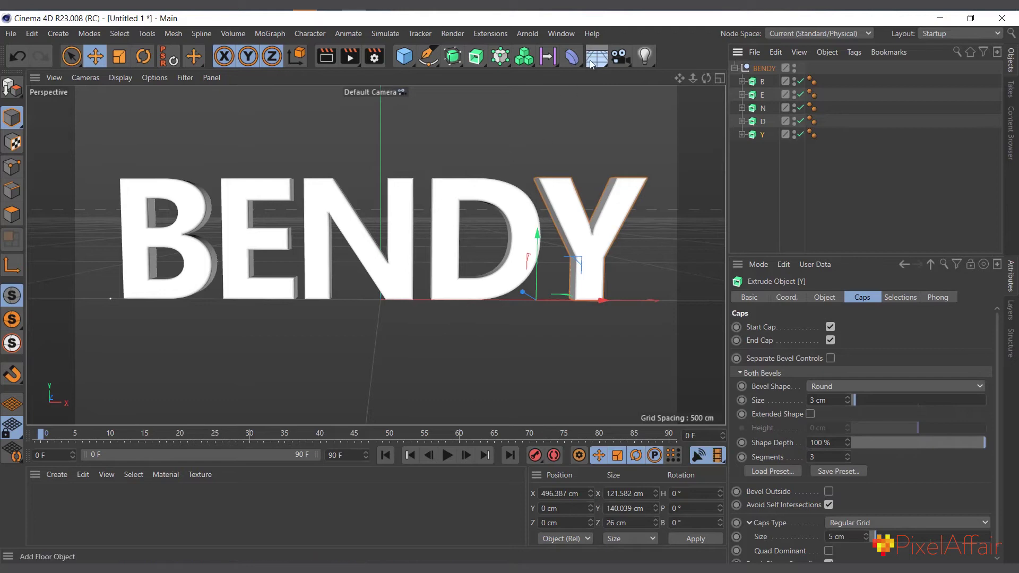
Add a Bend deformer inside the BENDY group above the letters and select it for editing
left_click(572, 55)
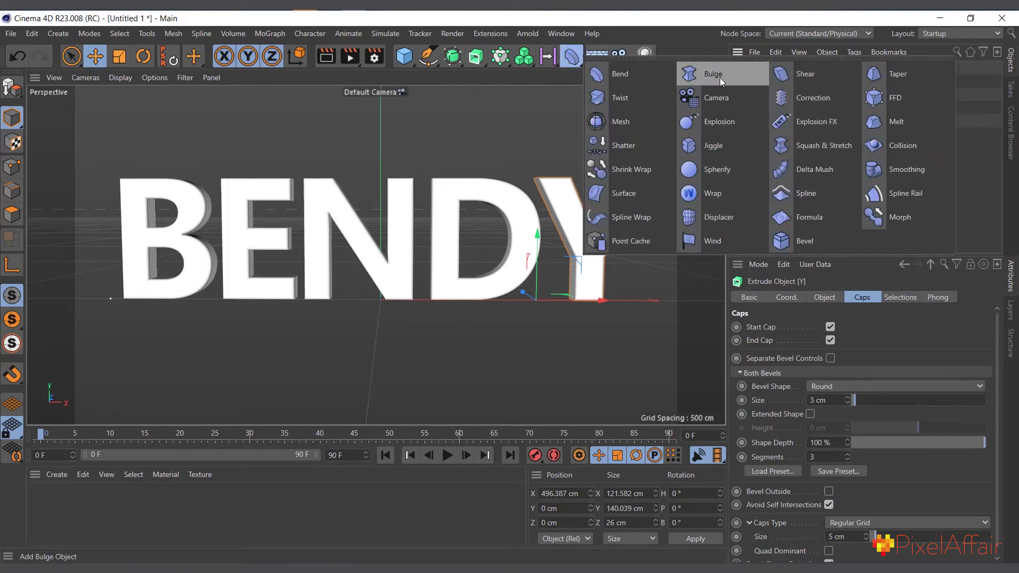
left_click(632, 77)
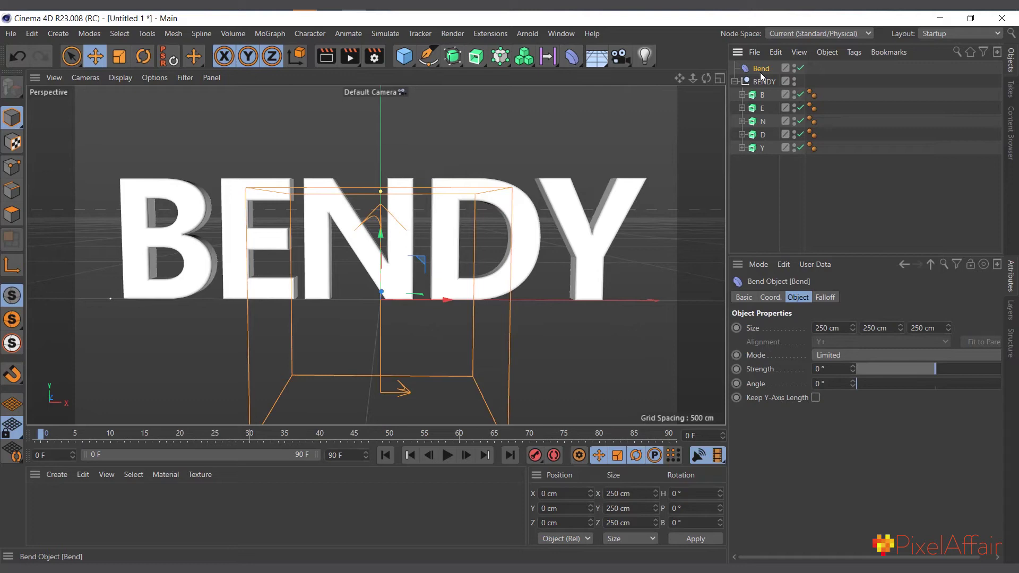
left_click_drag(760, 69, 769, 81)
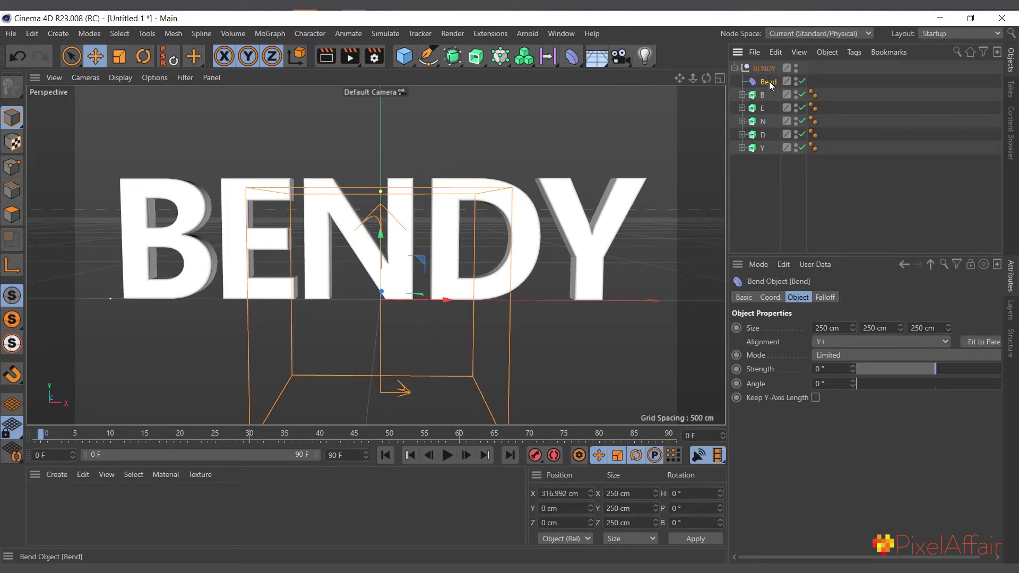
left_click(757, 69)
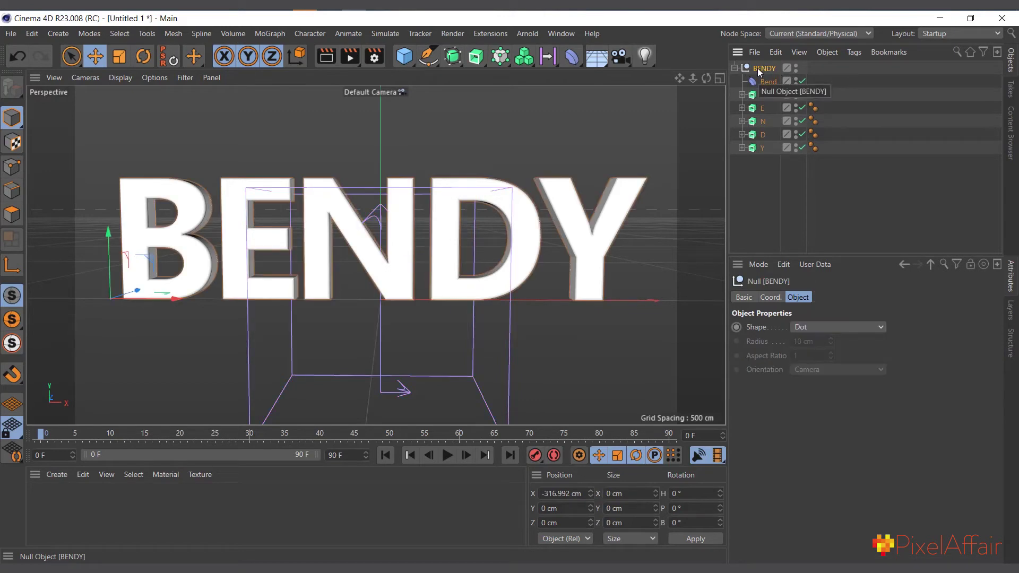
left_click(761, 108)
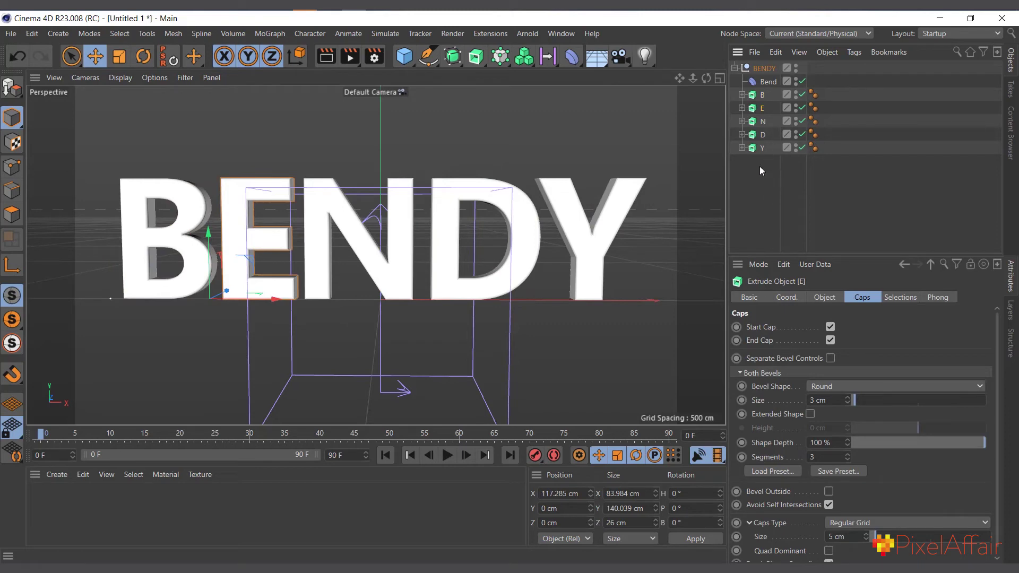
left_click(768, 82)
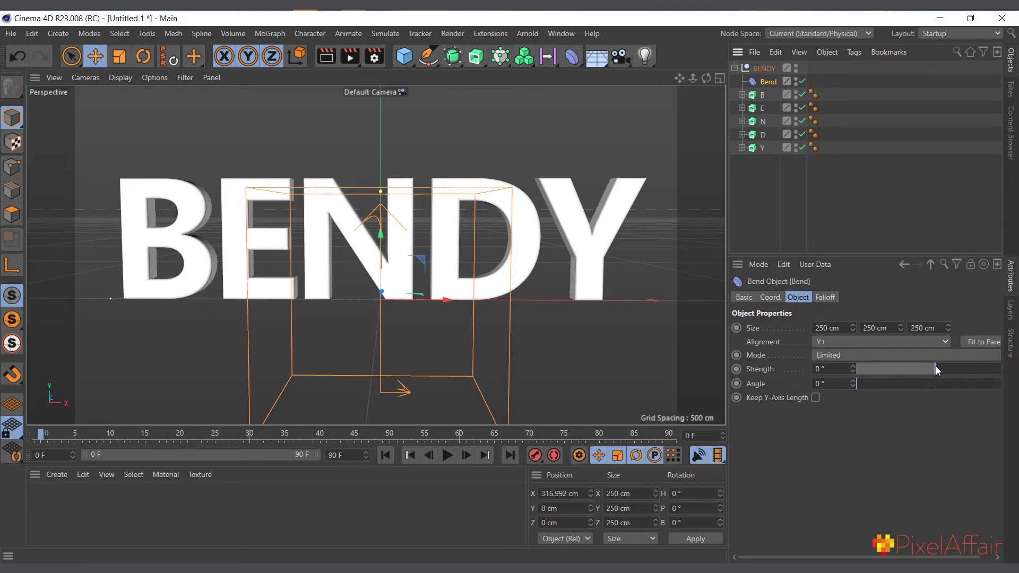
Set the Bend strength to 5° and turn the Bend deformer 90° in heading
mouse_move(936, 366)
left_mouse_down()
mouse_move(944, 367)
mouse_move(926, 367)
mouse_move(936, 367)
left_mouse_up()
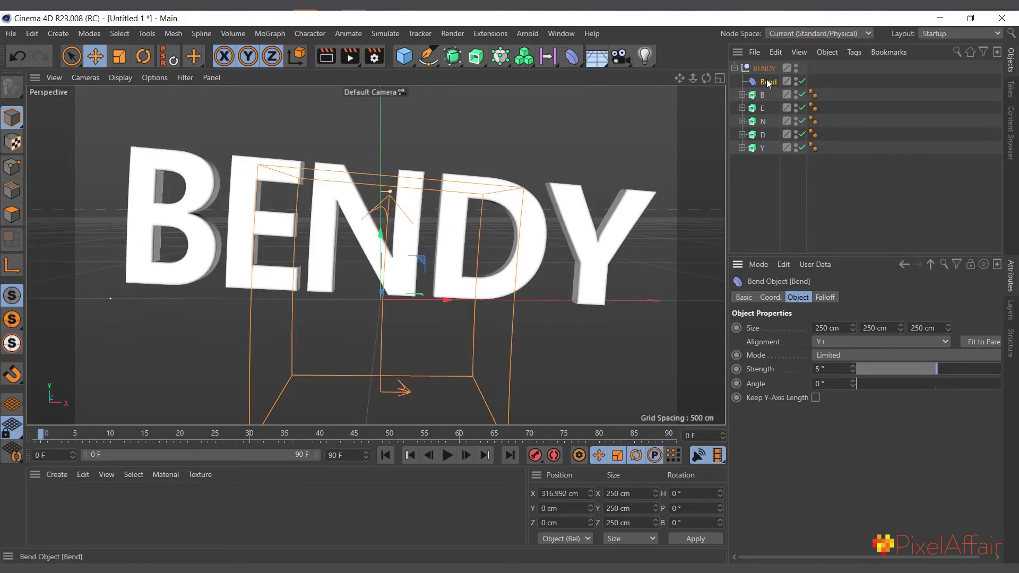
left_click(143, 55)
left_click_drag(359, 305, 509, 292)
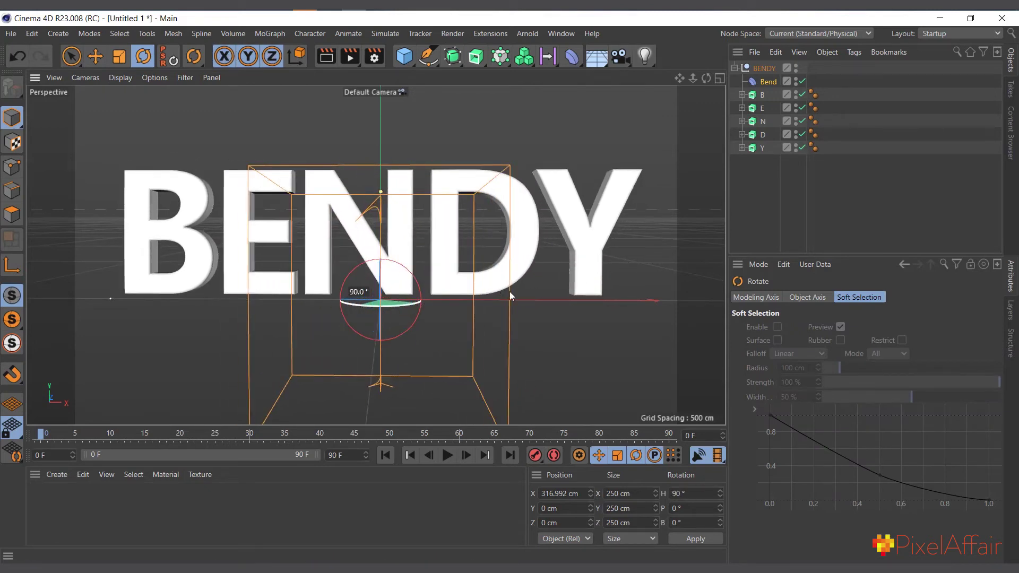
left_click(766, 82)
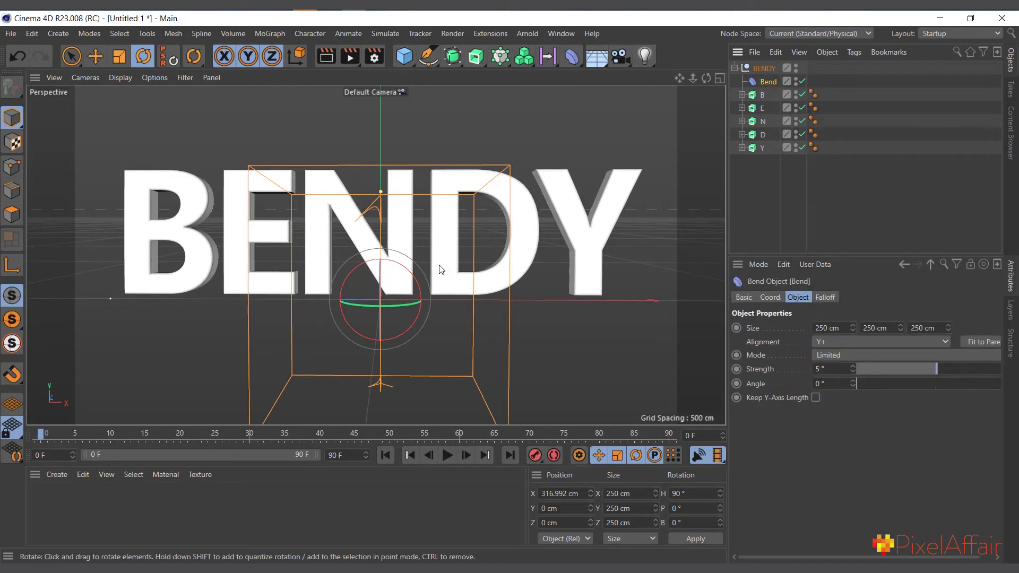
Raise the Bend deformer along Y to about 75 cm
key("e")
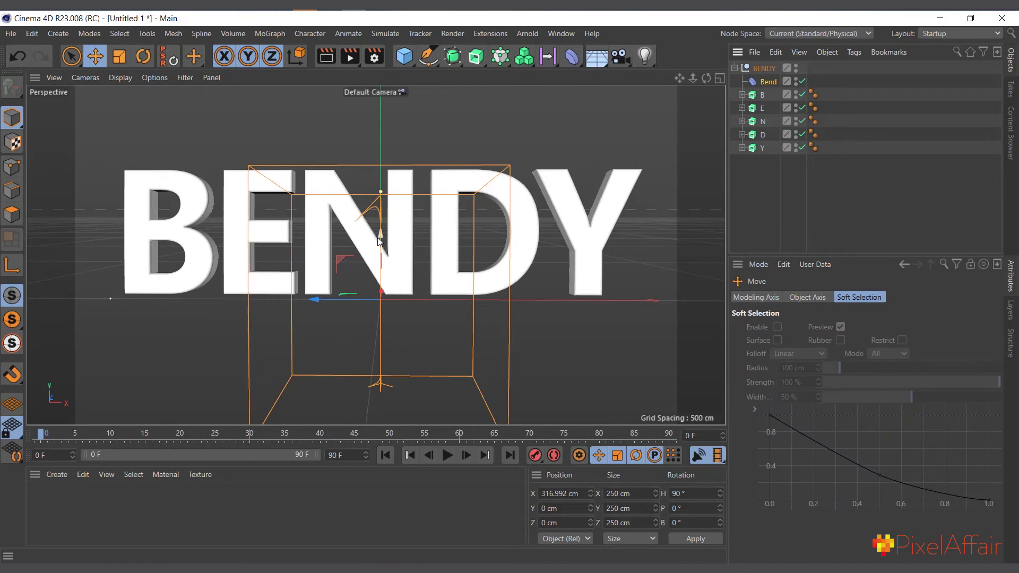
left_click_drag(378, 237, 376, 170)
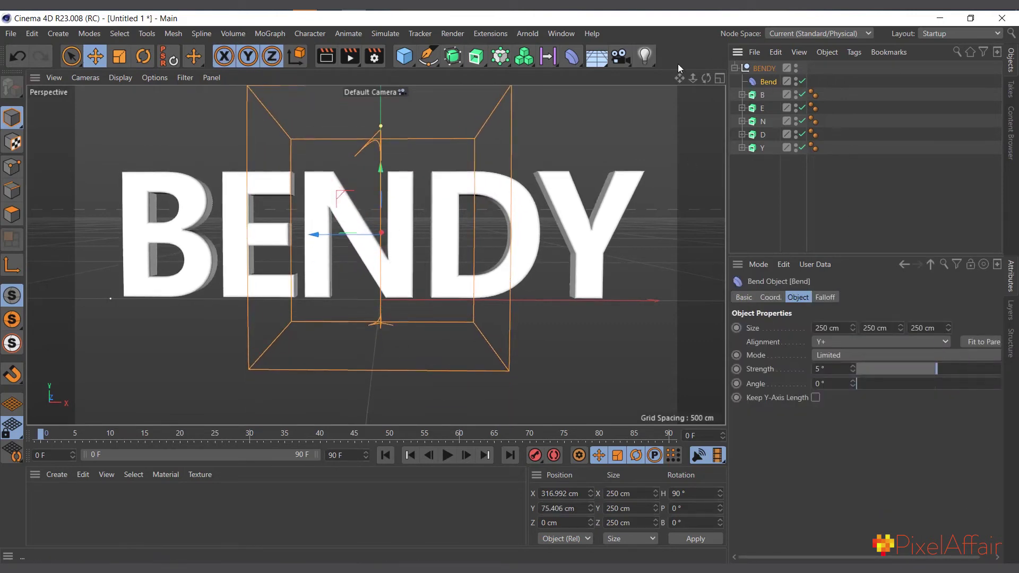
left_click_drag(706, 78, 599, 95)
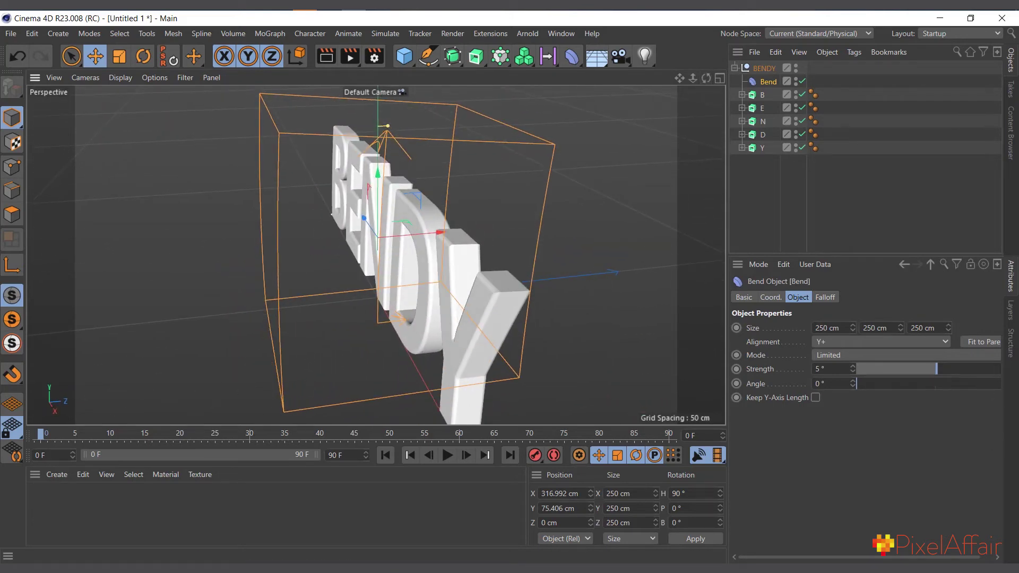
Resize the Bend deformer to 109 × 210 × 684 cm
left_click_drag(947, 327, 939, 398)
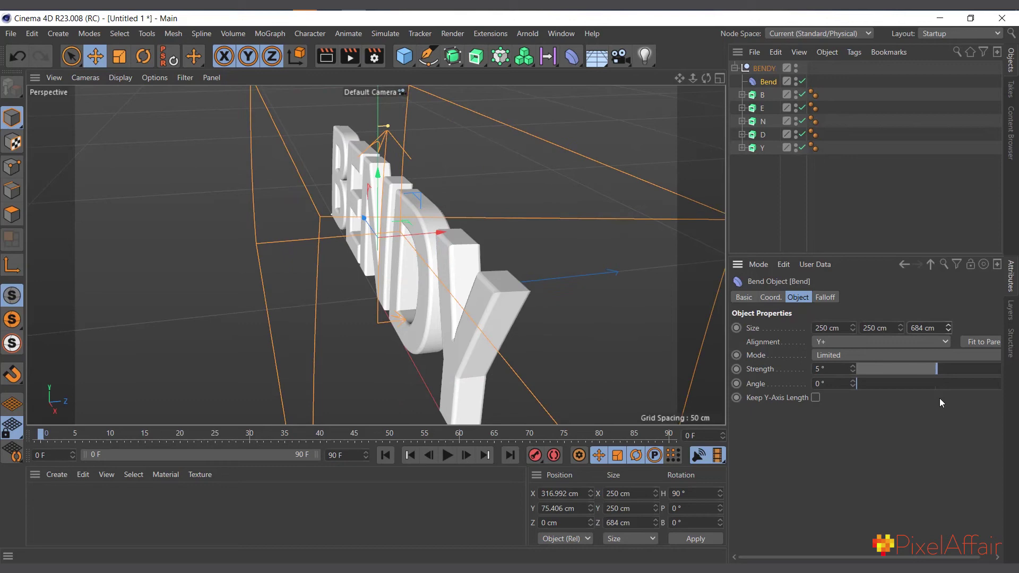
left_click_drag(853, 329, 852, 371)
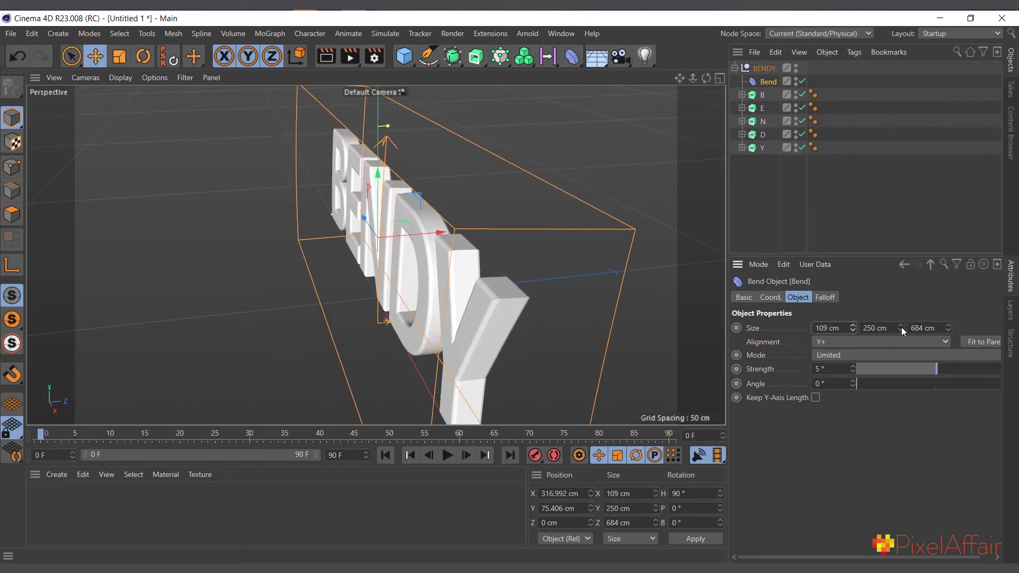
left_click_drag(901, 327, 901, 344)
Increase the bend strength to 68° so the BENDY letters arch
left_click_drag(709, 78, 461, 255)
scroll(477, 229, "up", 3)
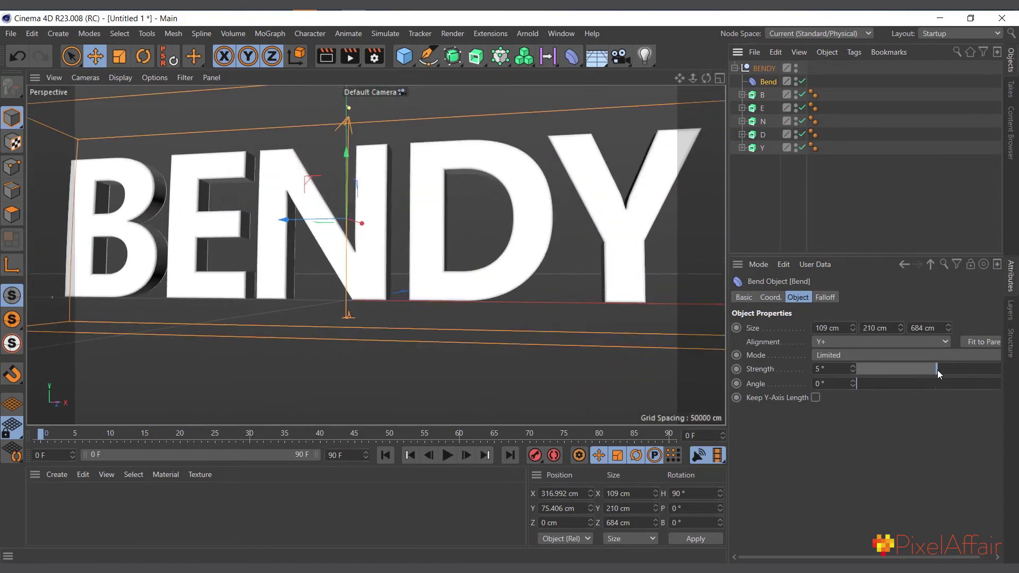
left_click_drag(938, 373, 939, 343)
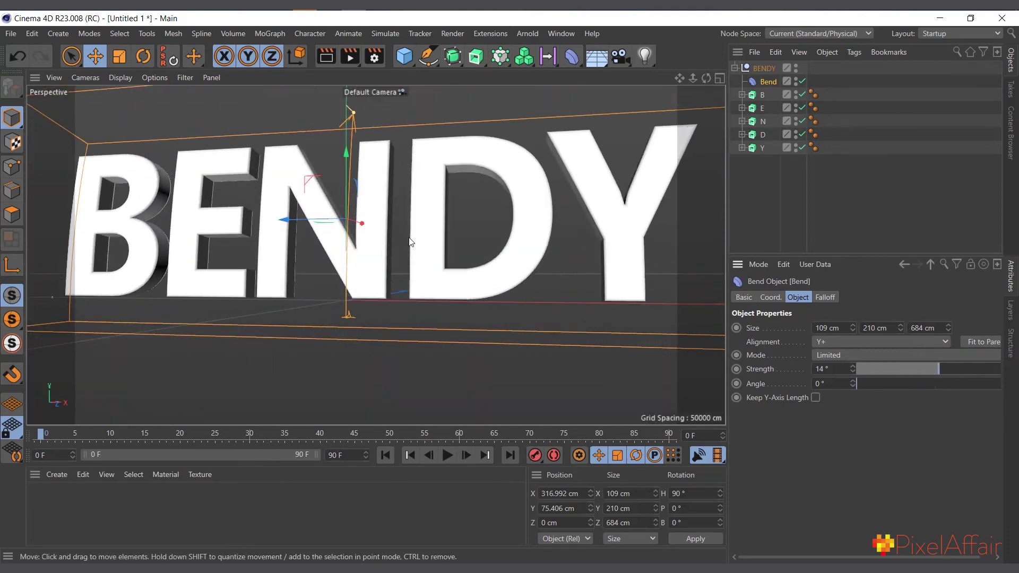
scroll(477, 259, "down", 2)
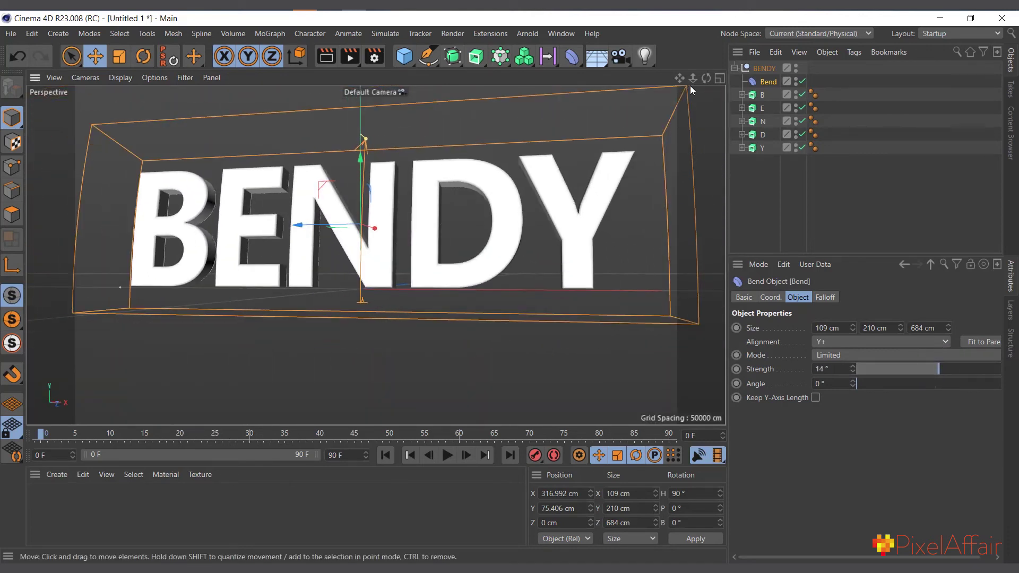
left_click_drag(706, 79, 706, 138)
left_click_drag(927, 371, 947, 364)
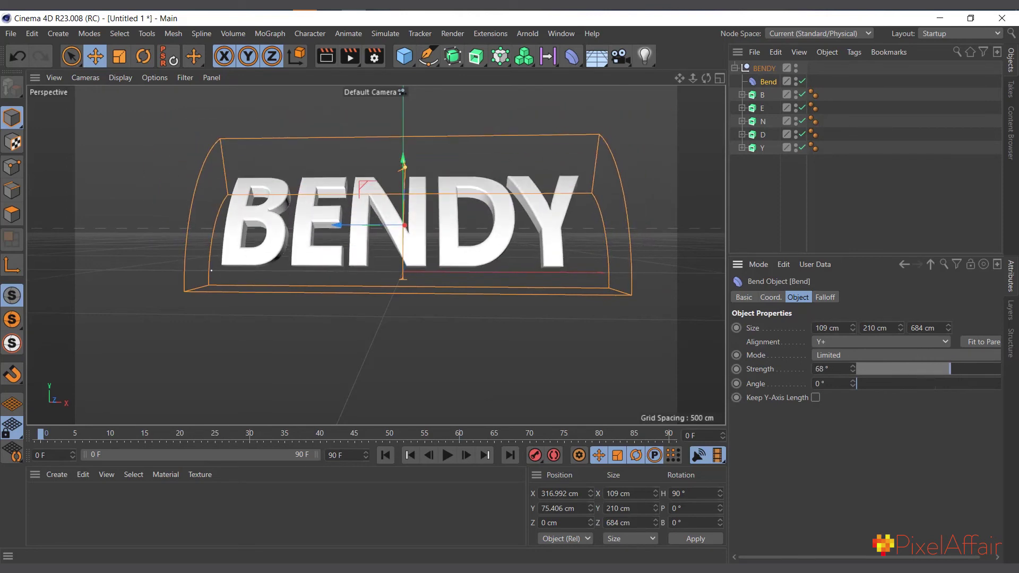
left_click(764, 67)
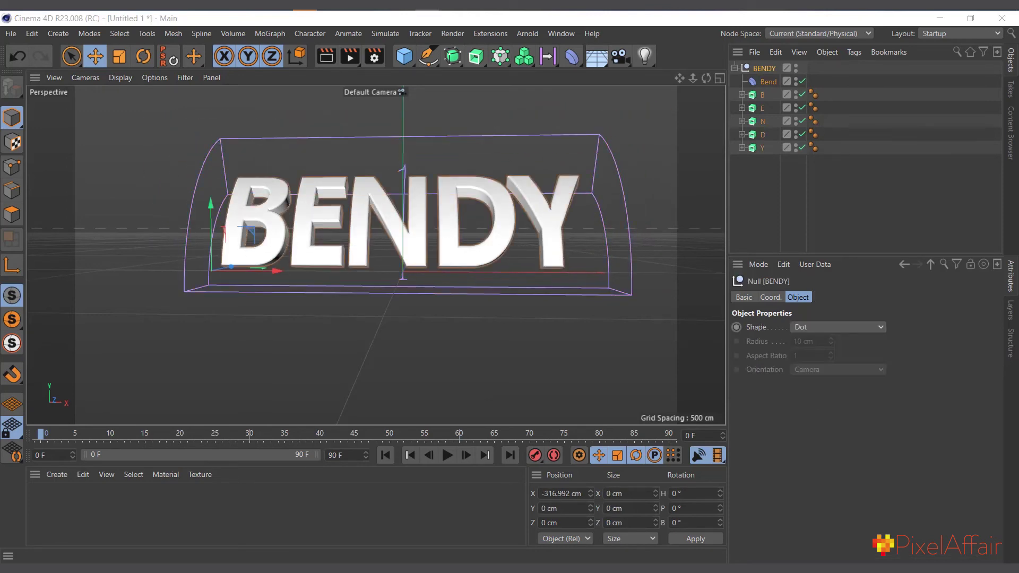
Place a Shear deformer inside the BENDY group at 58% strength, lifted about 45 cm
left_click(571, 57)
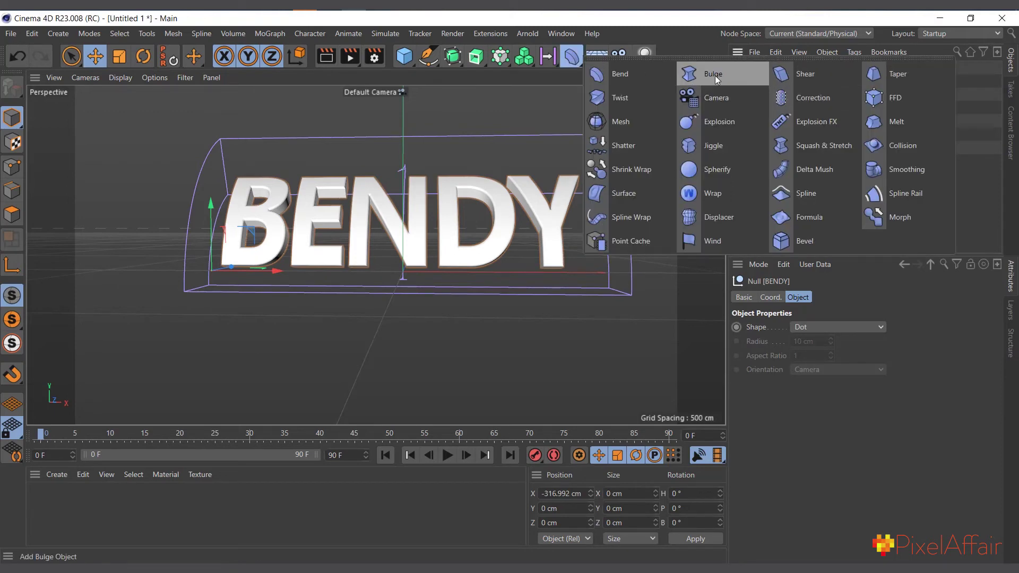
left_click(798, 81)
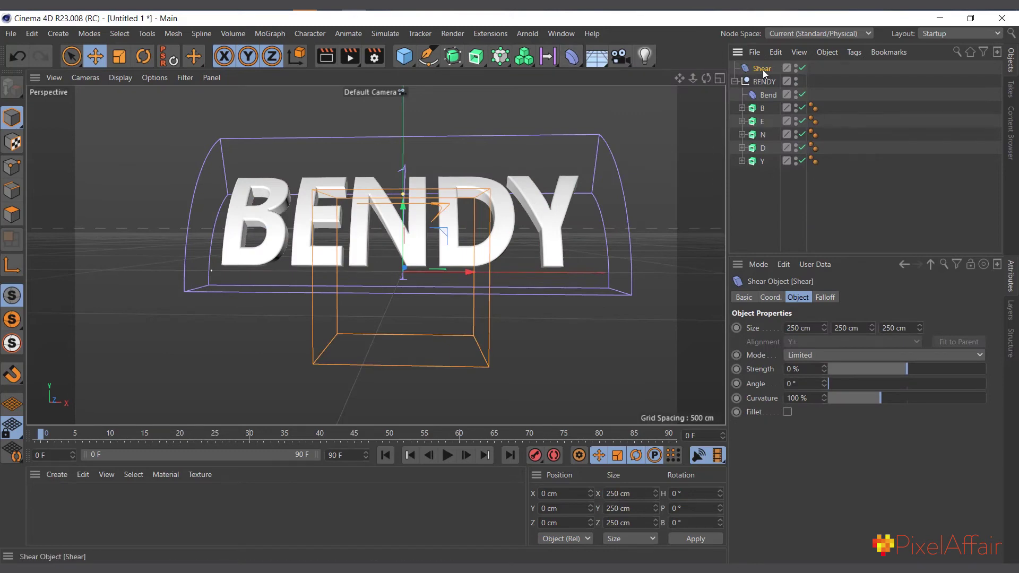
left_click_drag(772, 89, 769, 82)
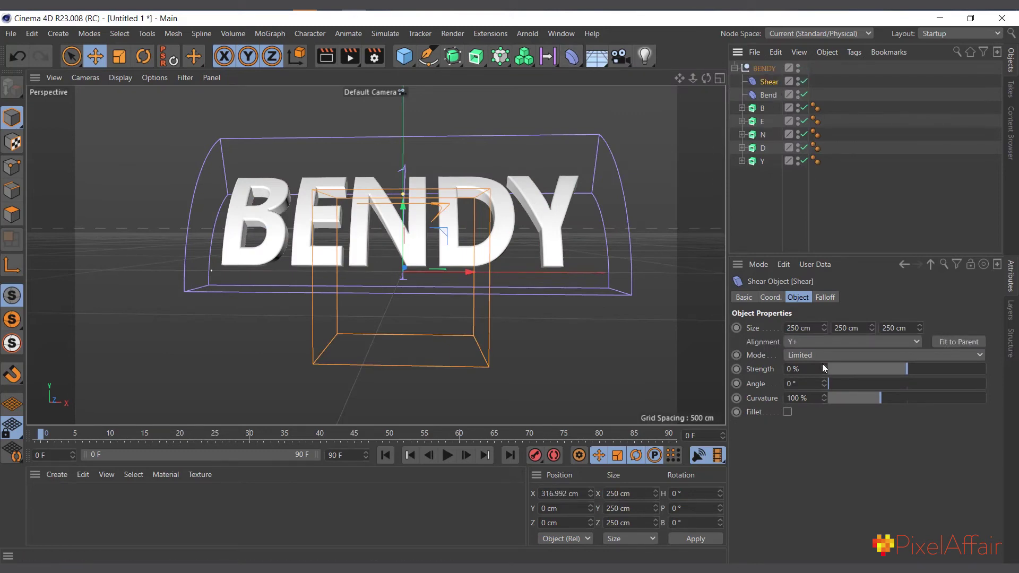
left_click_drag(912, 371, 953, 377)
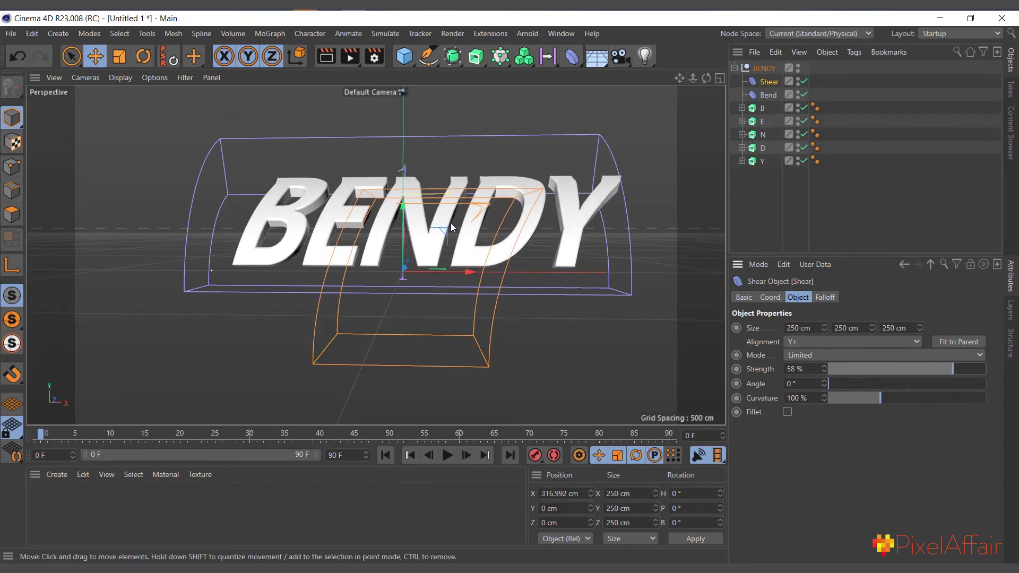
left_click_drag(404, 208, 403, 187)
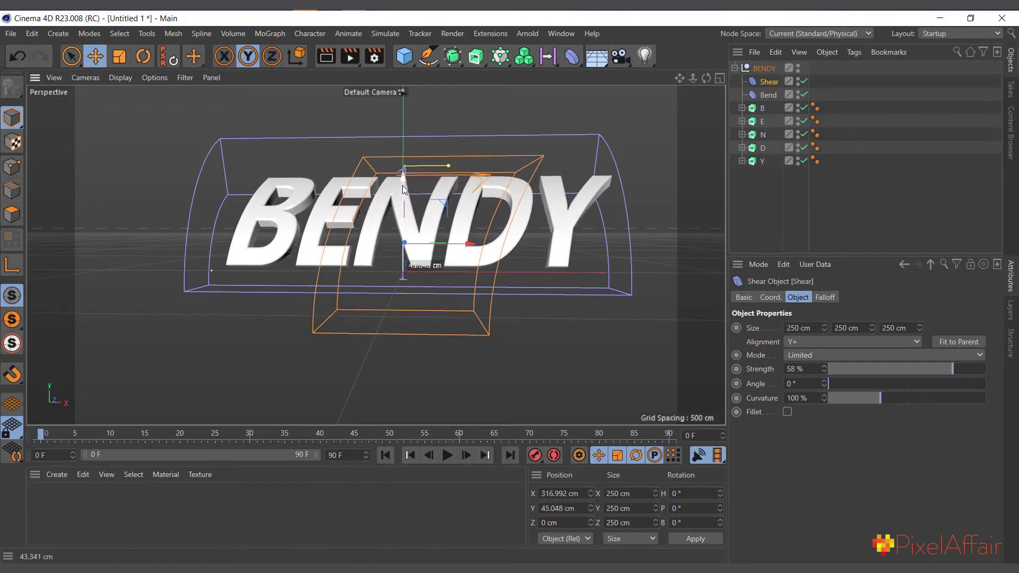
left_click(763, 69)
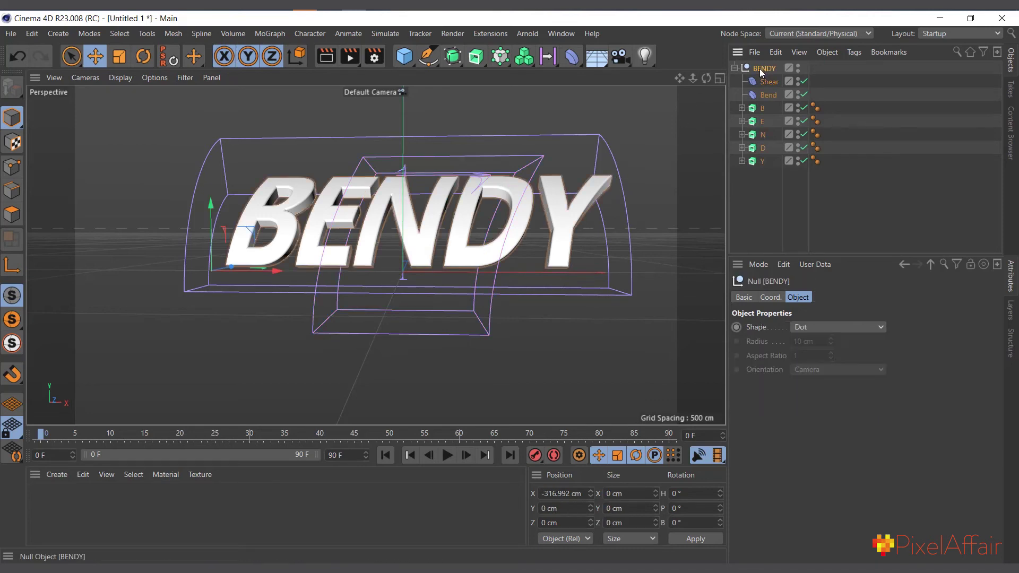
Insert a Bulge deformer into BENDY at 16% strength, positioned at X 317.992, Y 67.332 cm
left_click(573, 58)
left_click(780, 74)
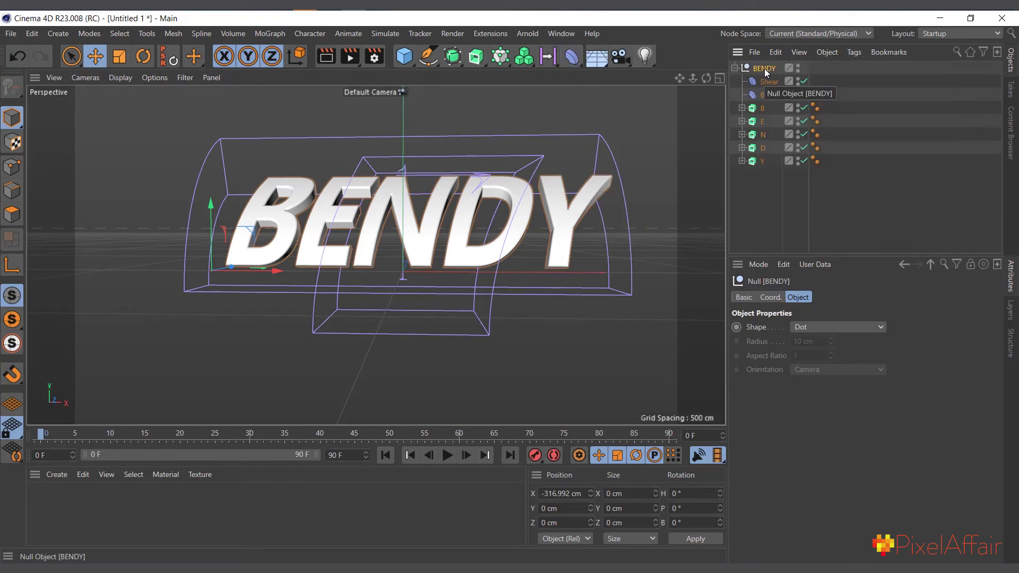
left_click(572, 58)
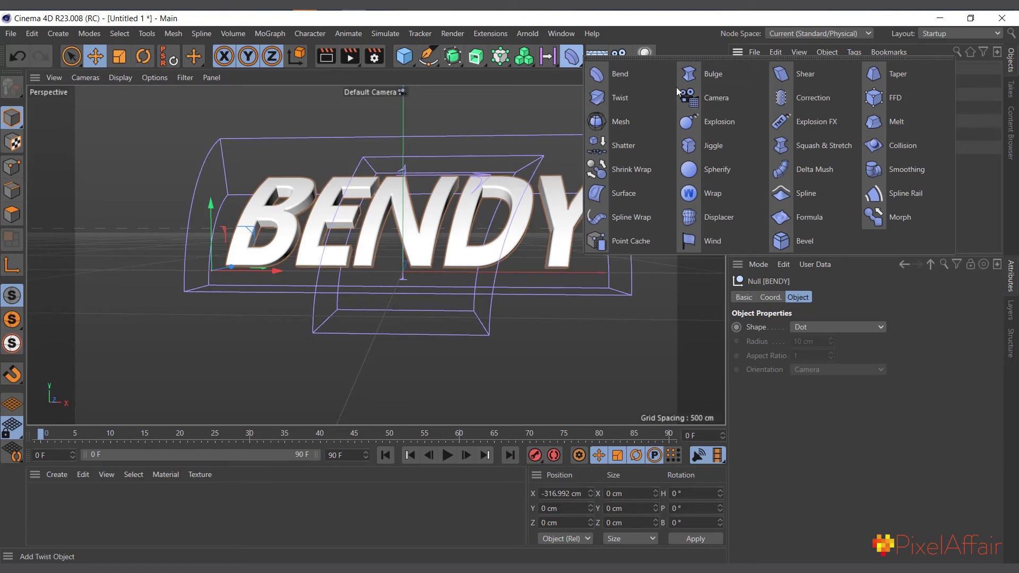
left_click(716, 77, "shift")
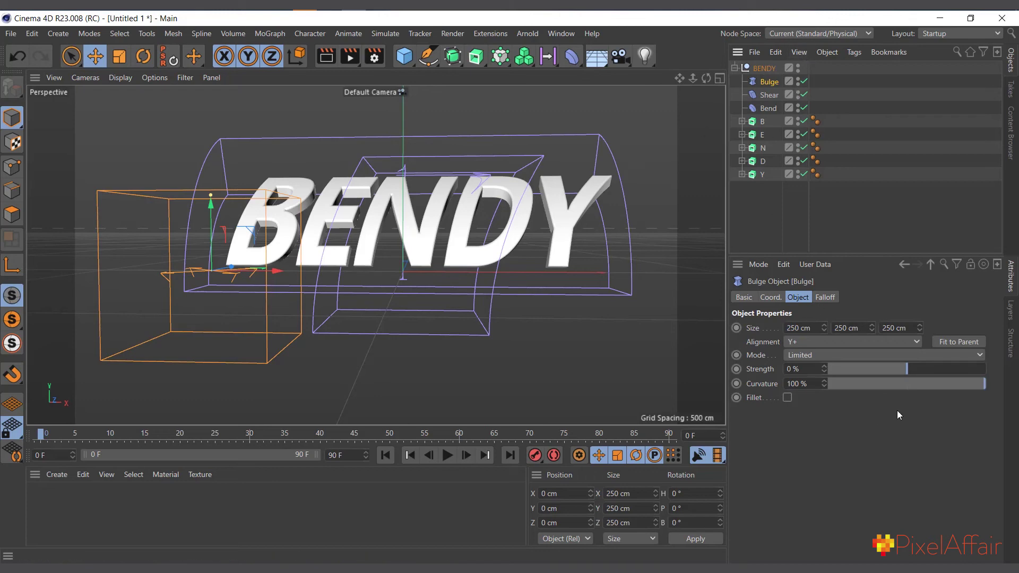
mouse_move(912, 367)
left_mouse_down()
mouse_move(940, 367)
mouse_move(919, 371)
left_mouse_up()
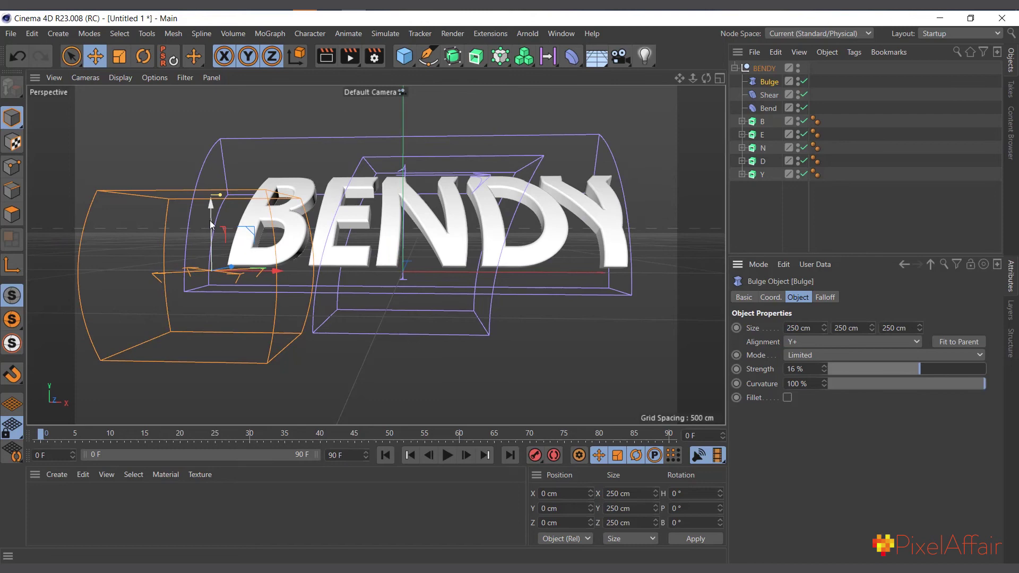
left_click_drag(209, 220, 396, 222)
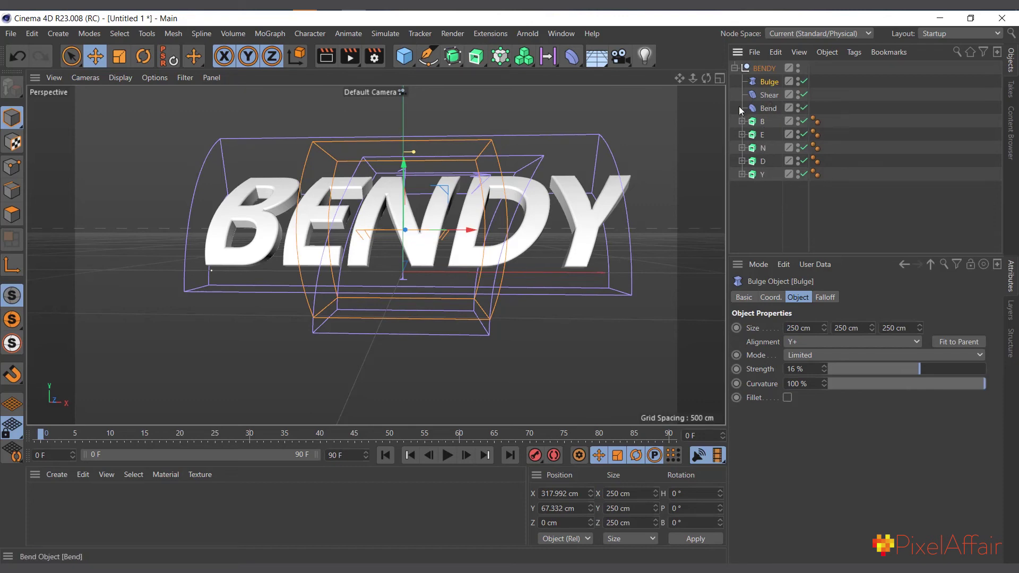
Collapse the BENDY group and hide it in the viewport
left_click(735, 68)
left_click(772, 68)
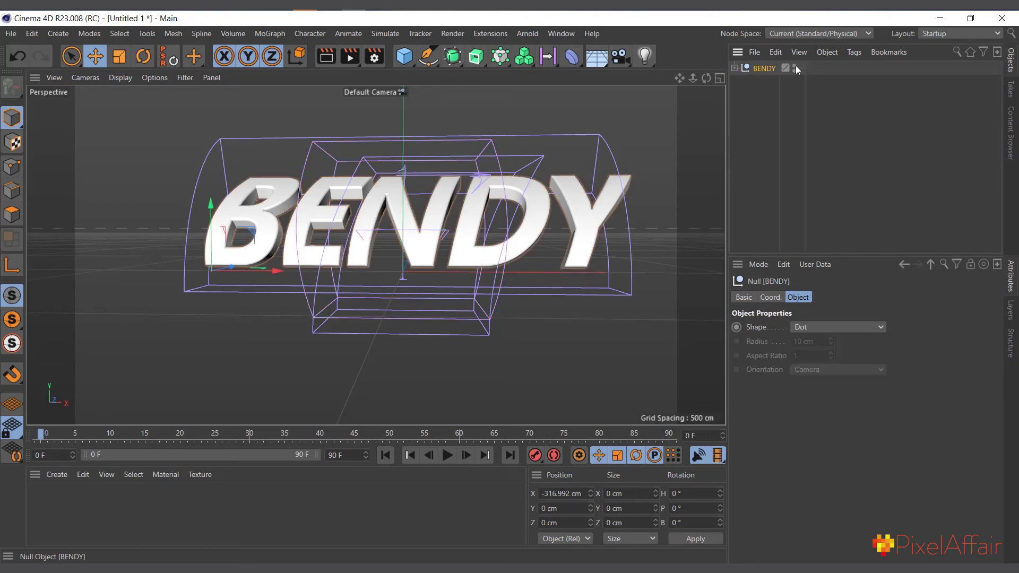
left_click(797, 69)
left_click(794, 68)
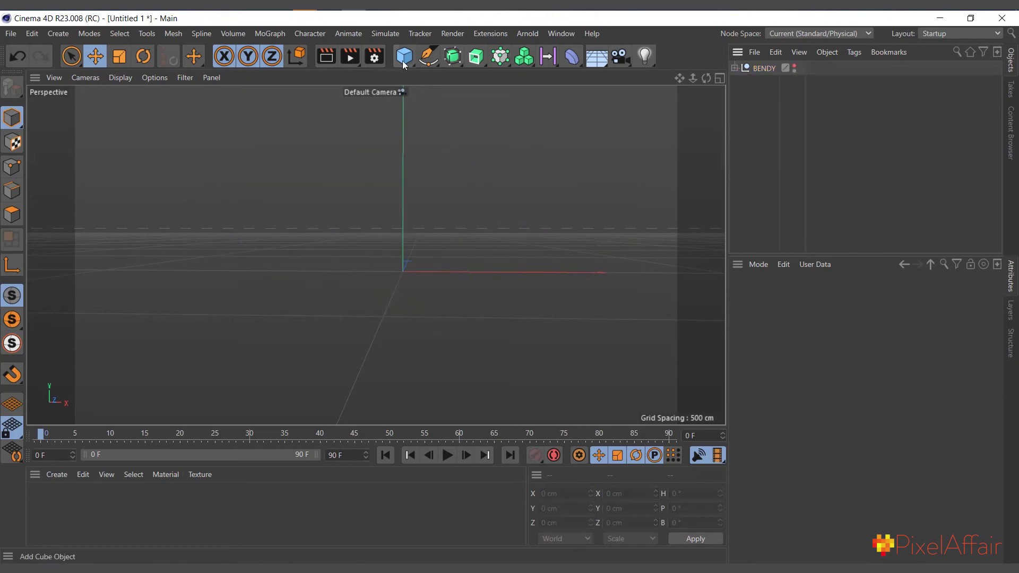
Add a 200 cm Cube primitive to the scene
left_click(405, 58)
left_click(518, 81)
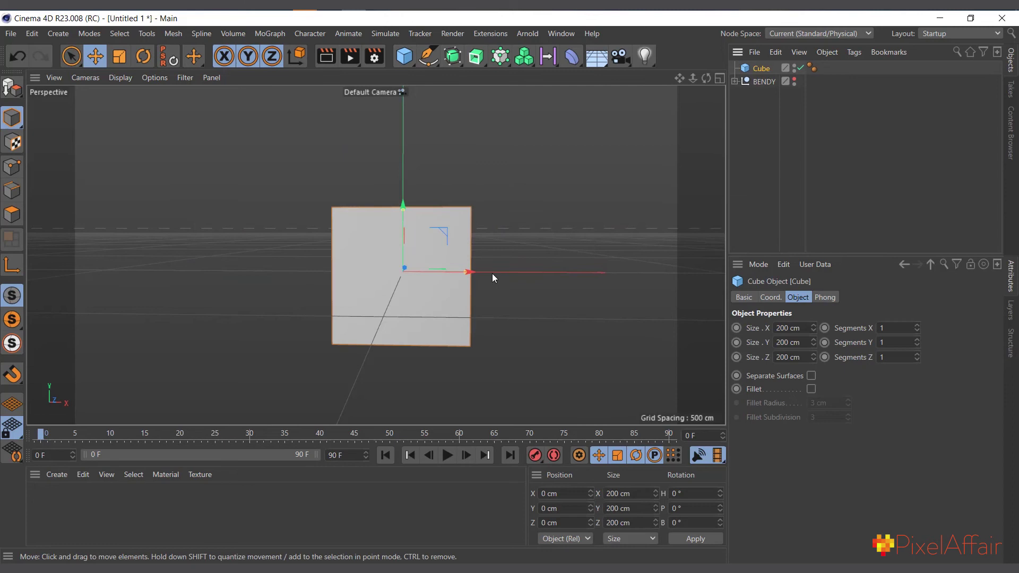
left_click_drag(706, 79, 730, 87)
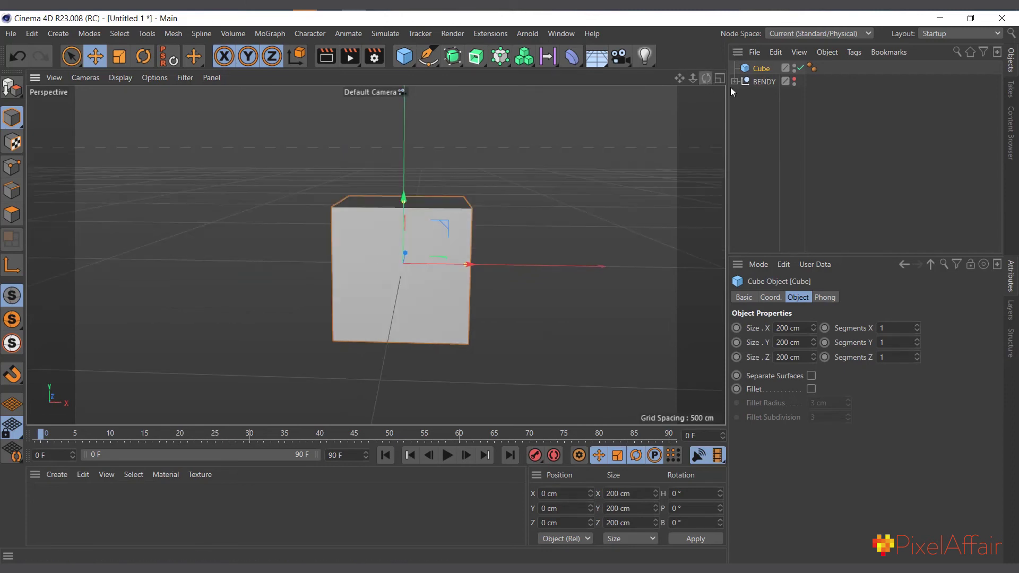
Create a Taper deformer as a child of the Cube
left_click(572, 56)
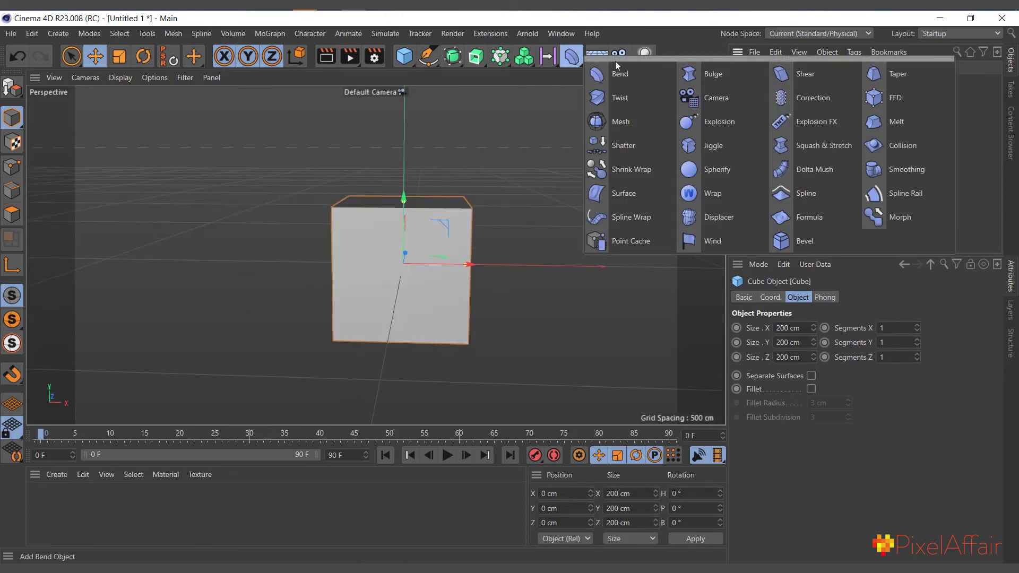
left_click(905, 78, "shift")
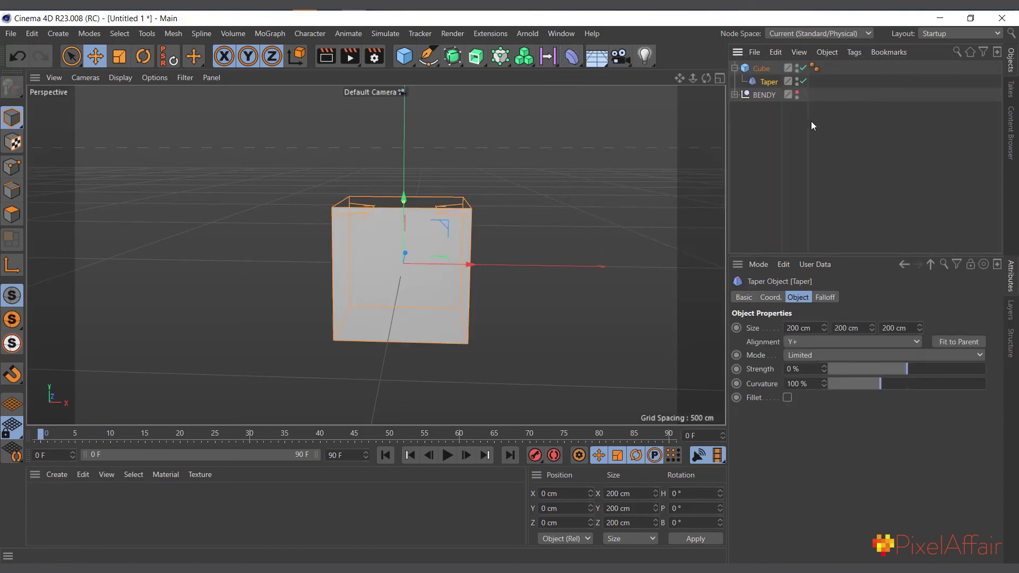
left_click(762, 69)
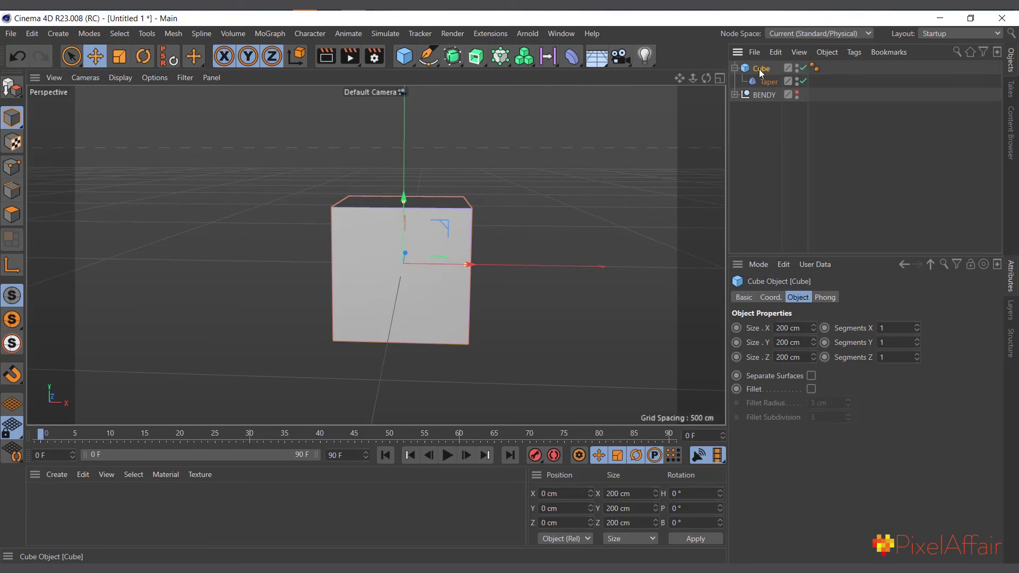
left_click(769, 82)
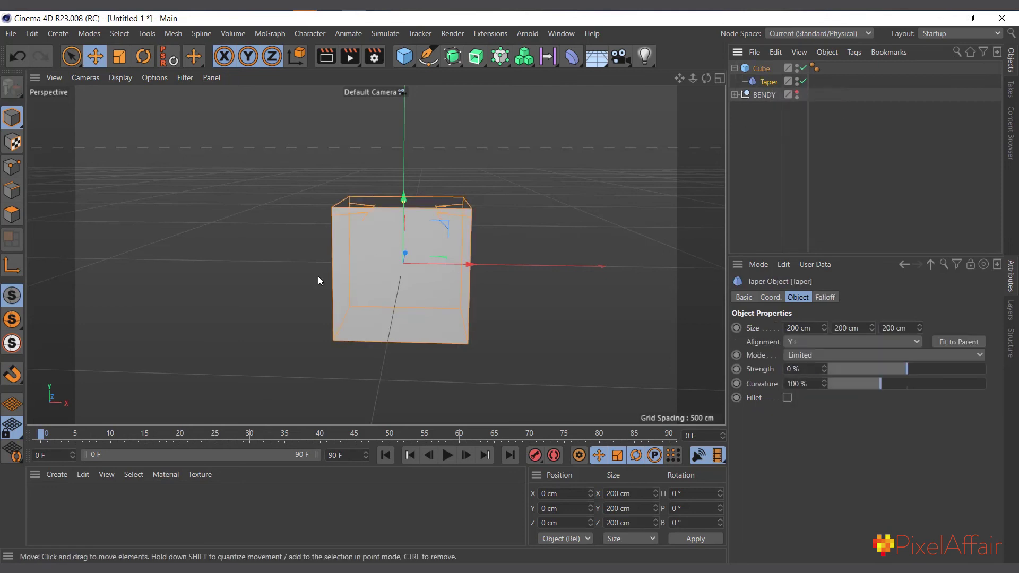
scroll(499, 219, "up", 3)
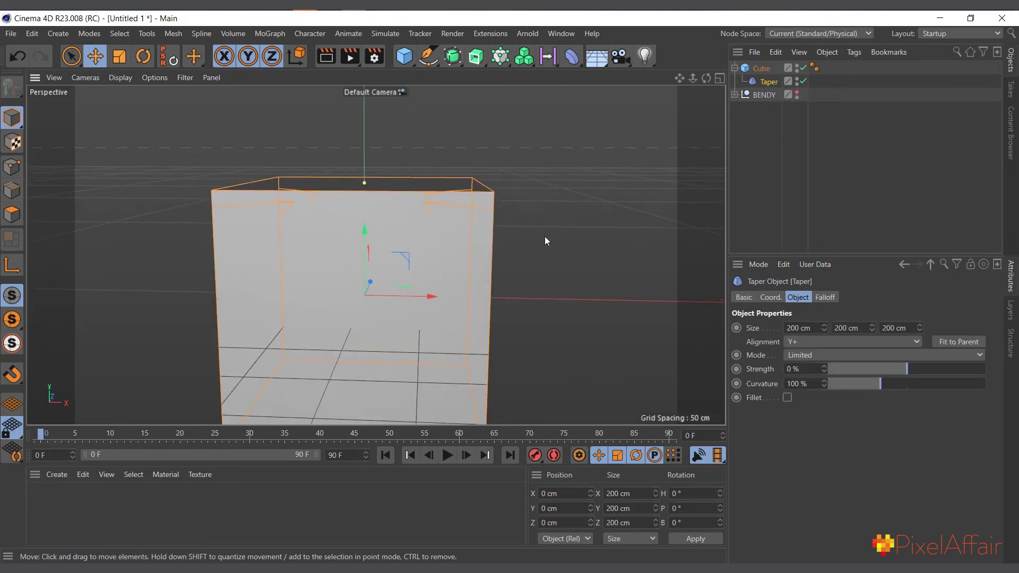
scroll(545, 237, "down", 1)
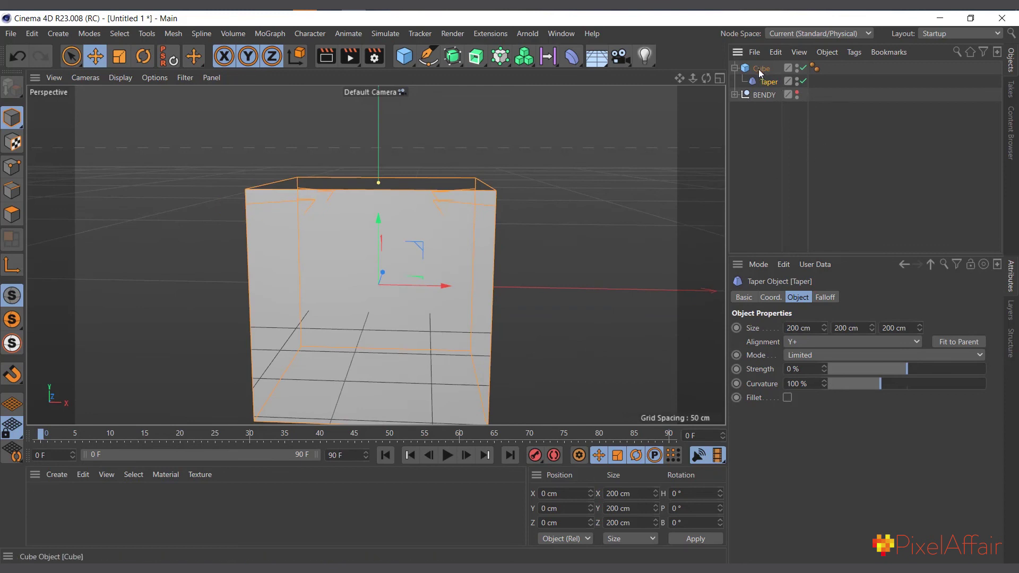
Inspect the Bulge deformer and letter B extrusion inside BENDY, returning to the Taper
left_click(735, 95)
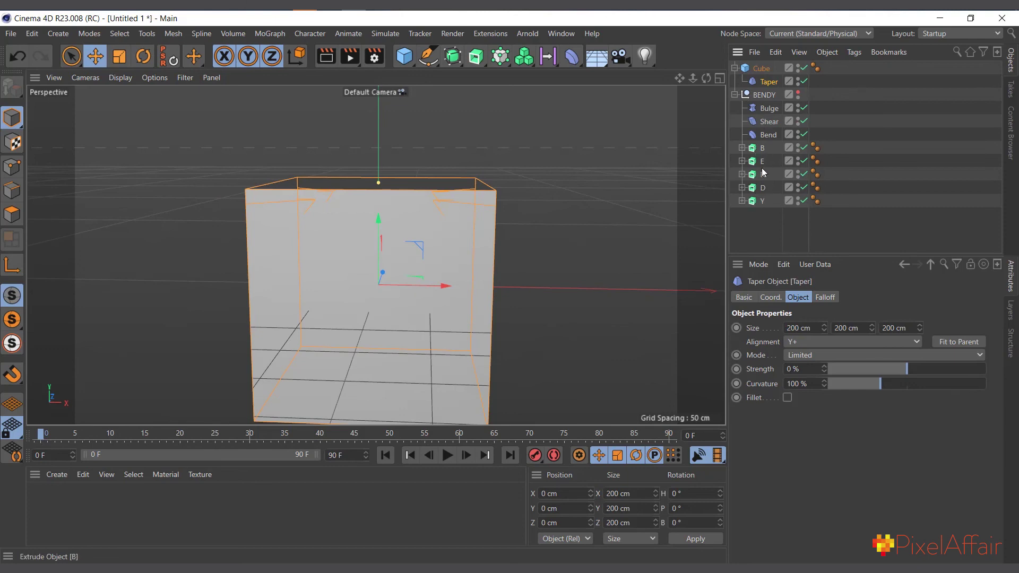
left_click(769, 108)
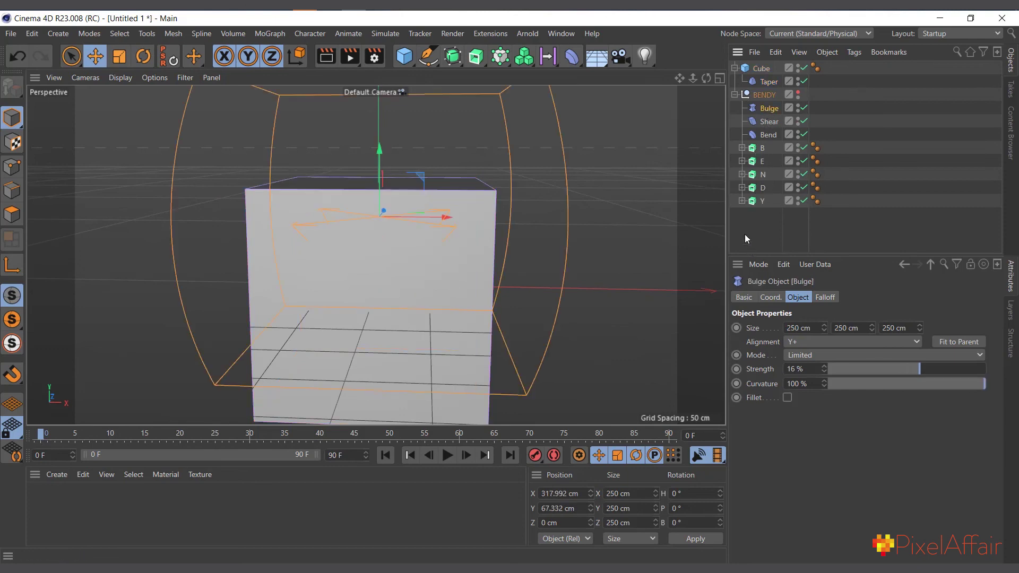
left_click(761, 148)
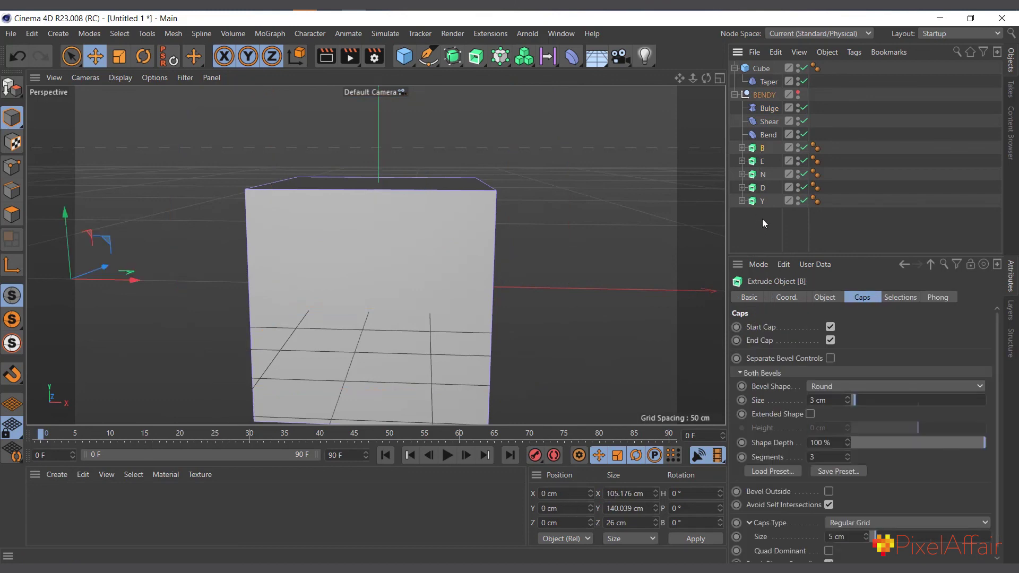
left_click(764, 96)
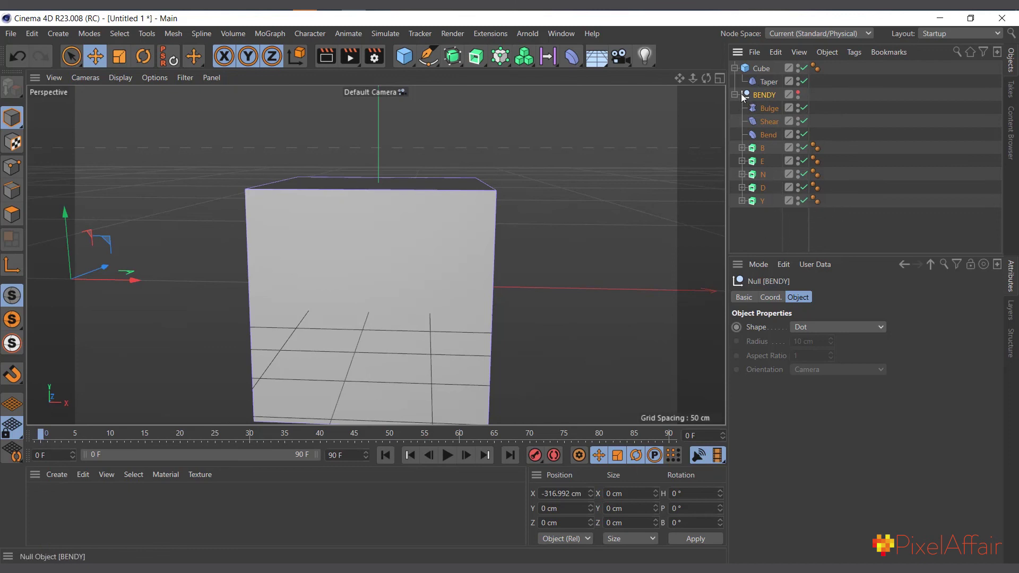
left_click(734, 95)
left_click(767, 82)
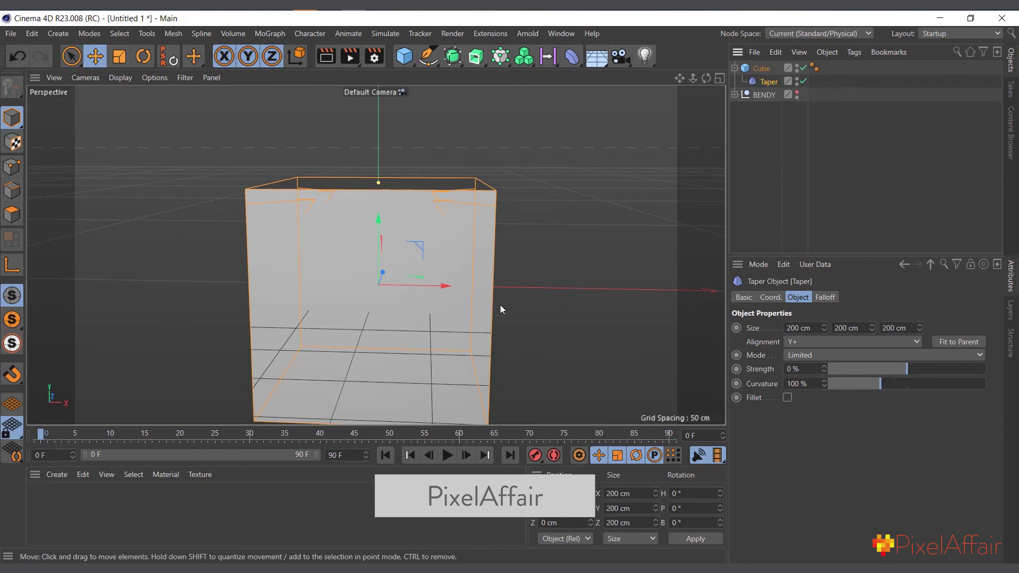
Set the Taper strength to 94%, squeezing the cube to a pyramid point
scroll(433, 203, "down", 3)
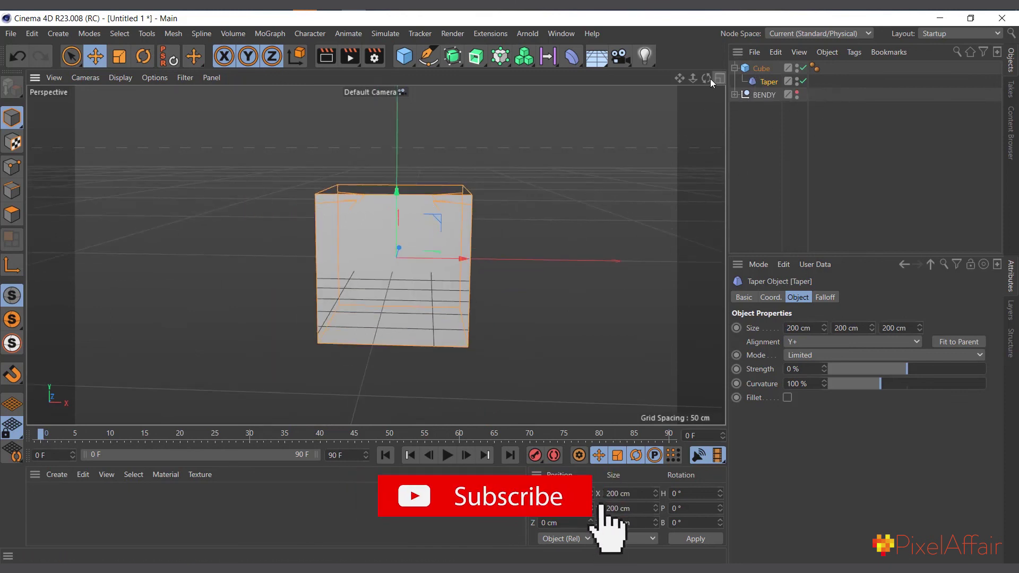
left_click_drag(706, 78, 654, 177)
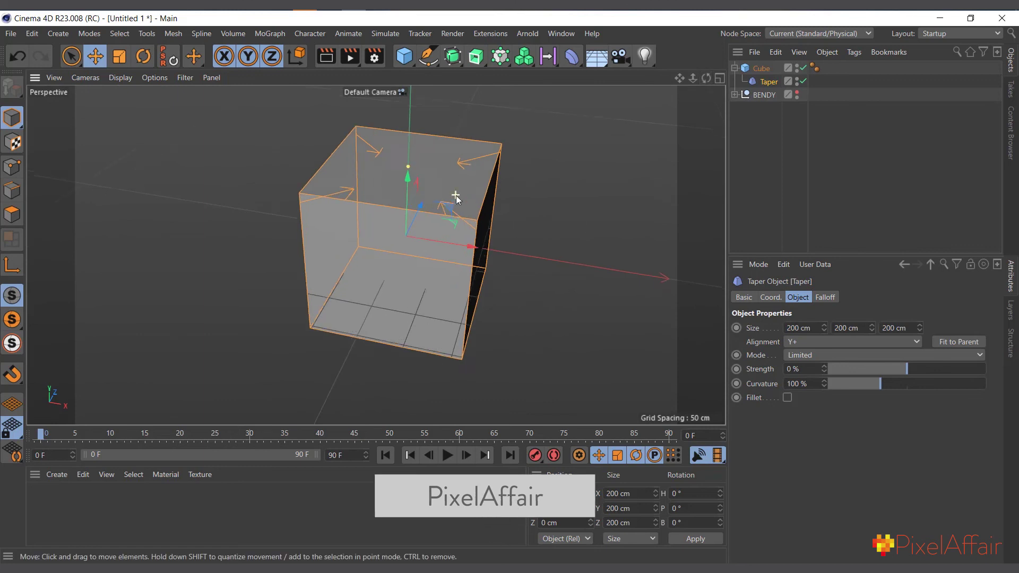
scroll(457, 196, "up", 3)
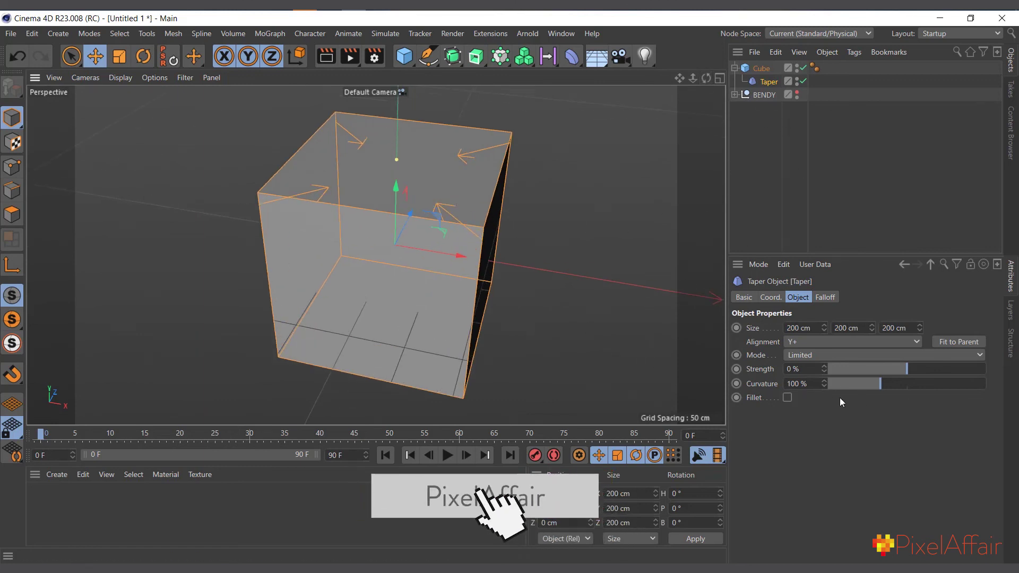
left_click_drag(918, 371, 981, 372)
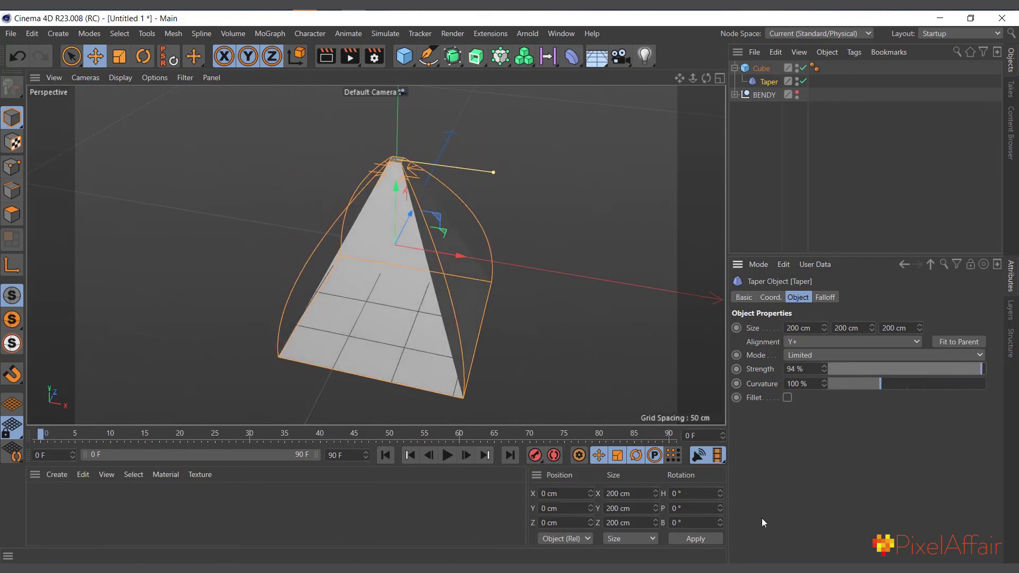